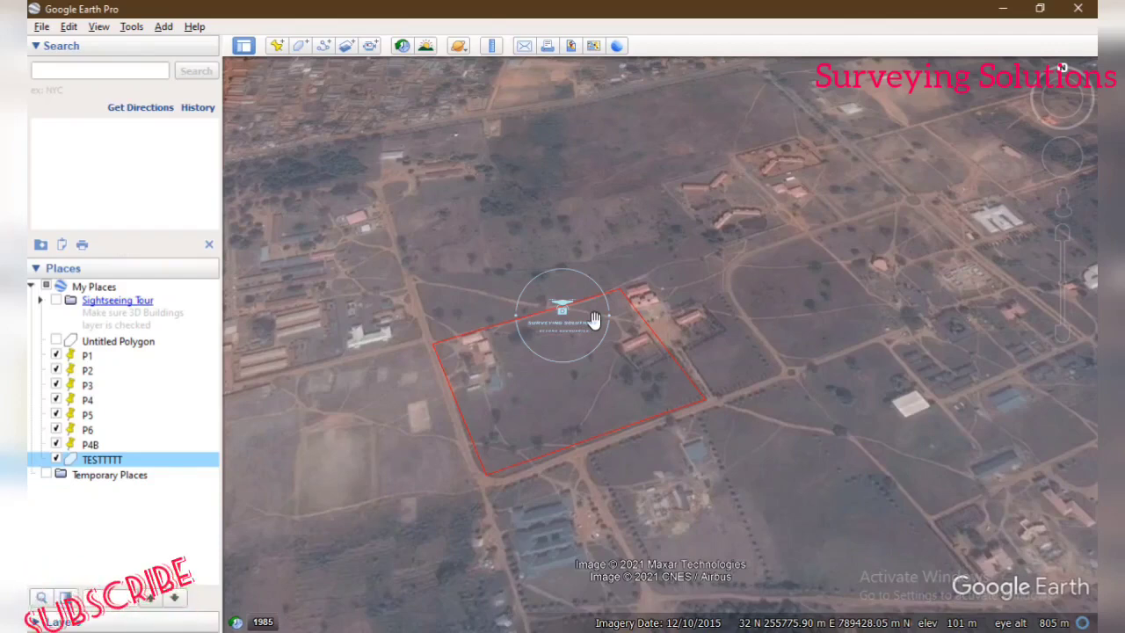
- Zoom in on the boundary, sketch a trial four-corner polygon, then discard it
double_click(552, 360)
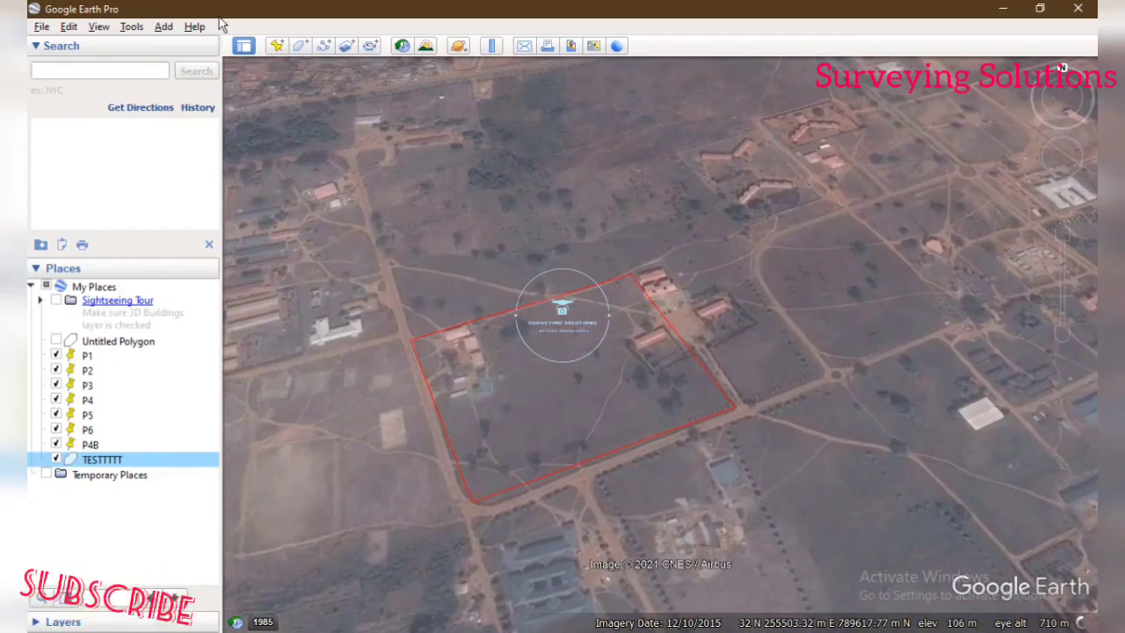
click(300, 48)
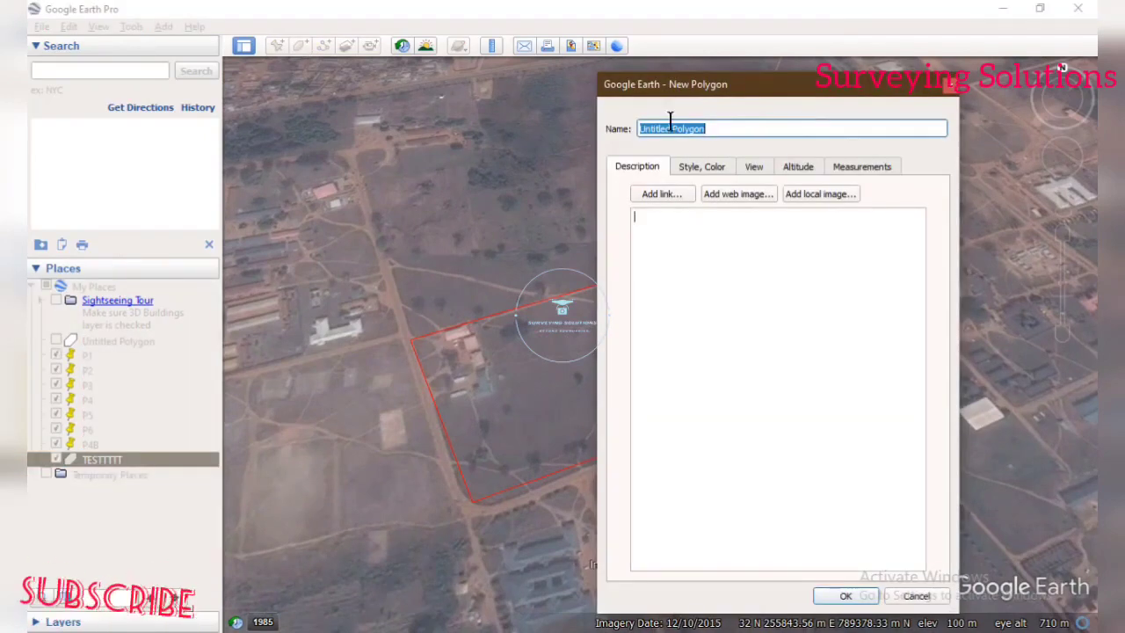
click(393, 138)
click(534, 131)
click(533, 222)
click(384, 220)
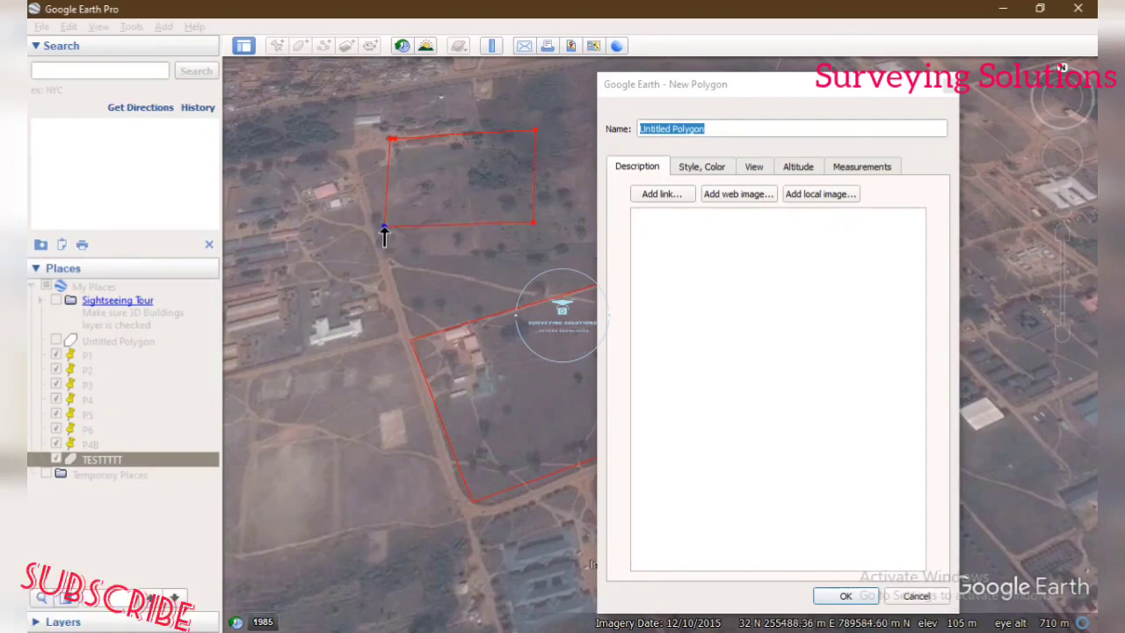
click(943, 84)
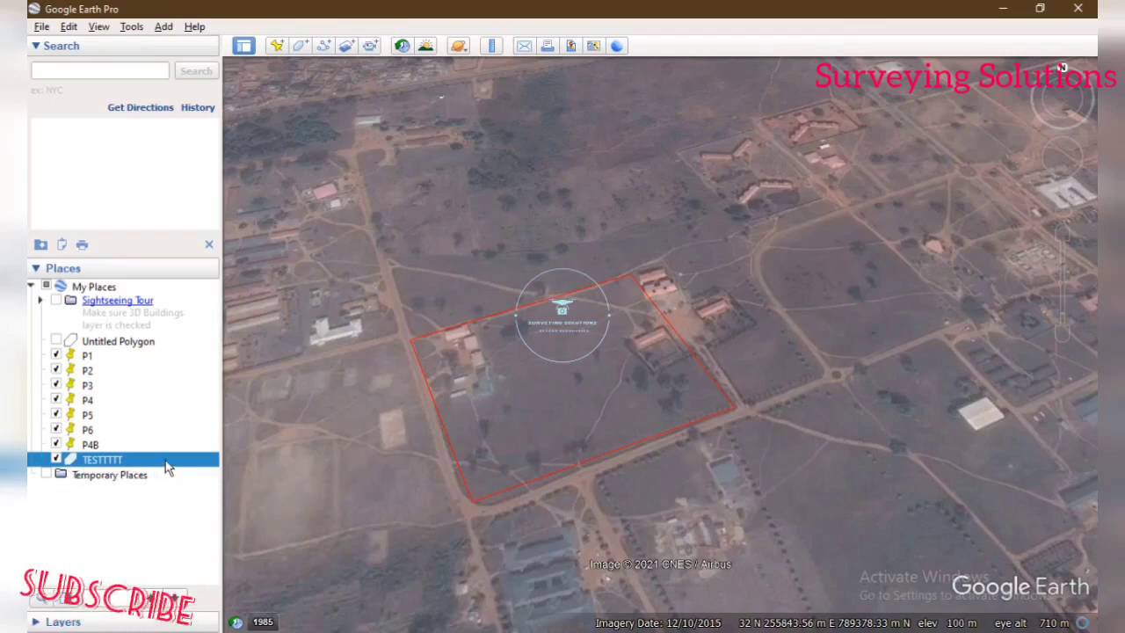
- Save the TESTTTTT place as TESTTTTT22222.kml in the KML TO CAD folder
right_click(164, 466)
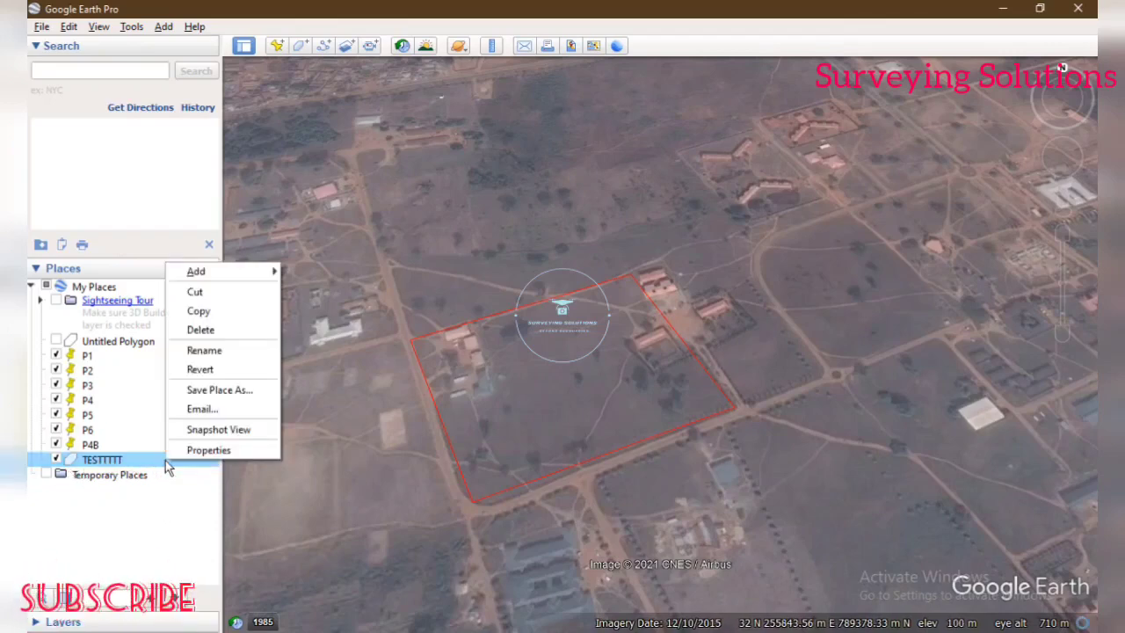
click(245, 389)
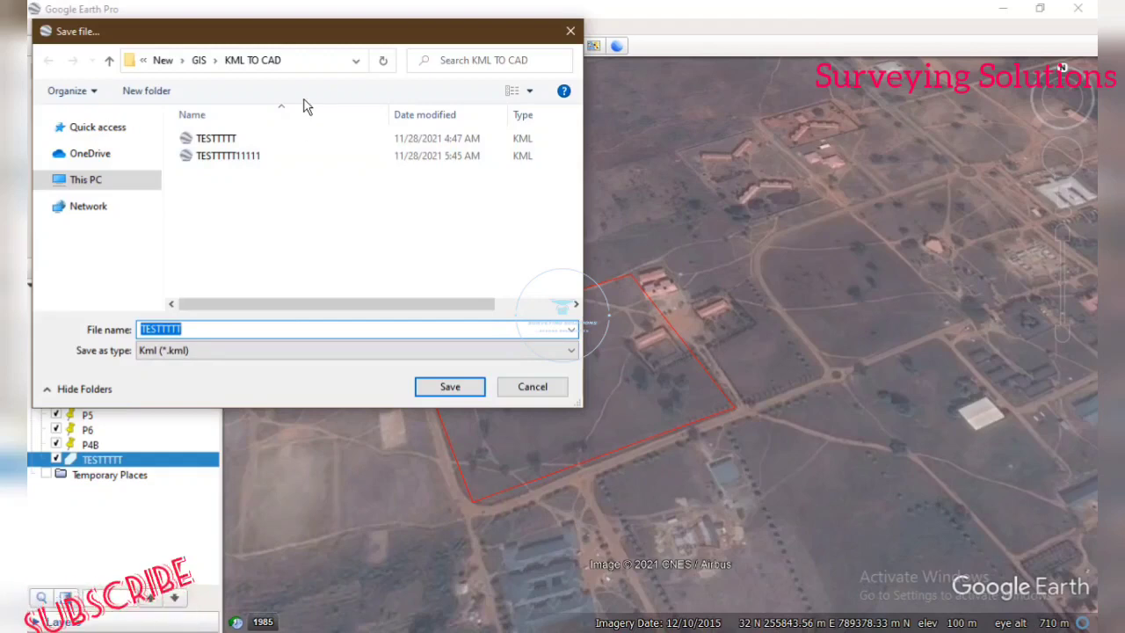
click(191, 330)
text(22222)
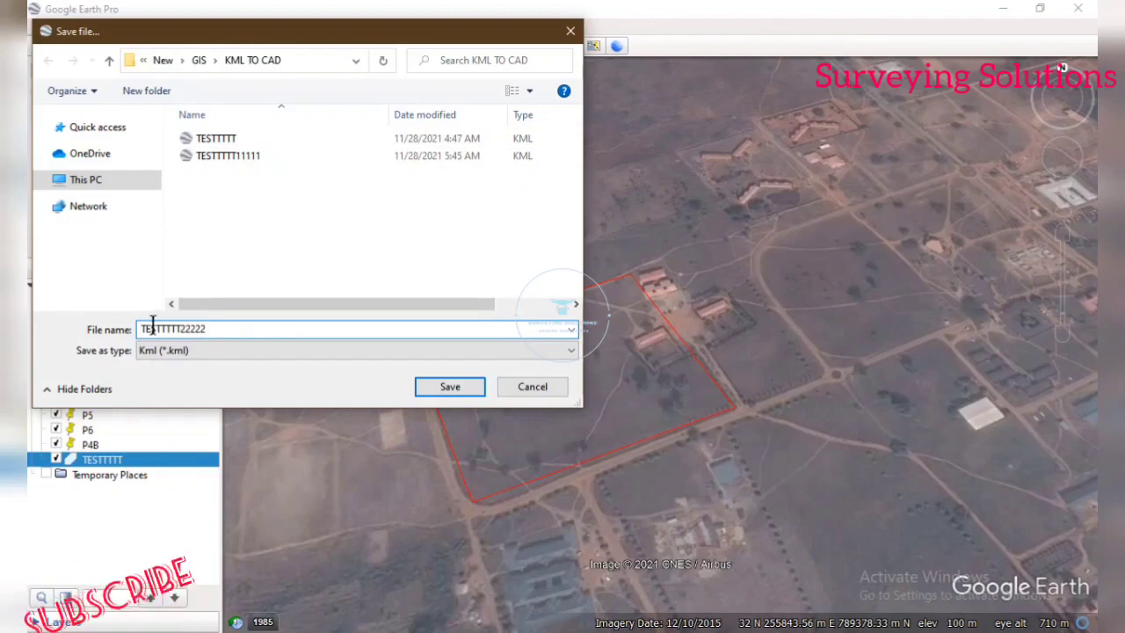
click(448, 387)
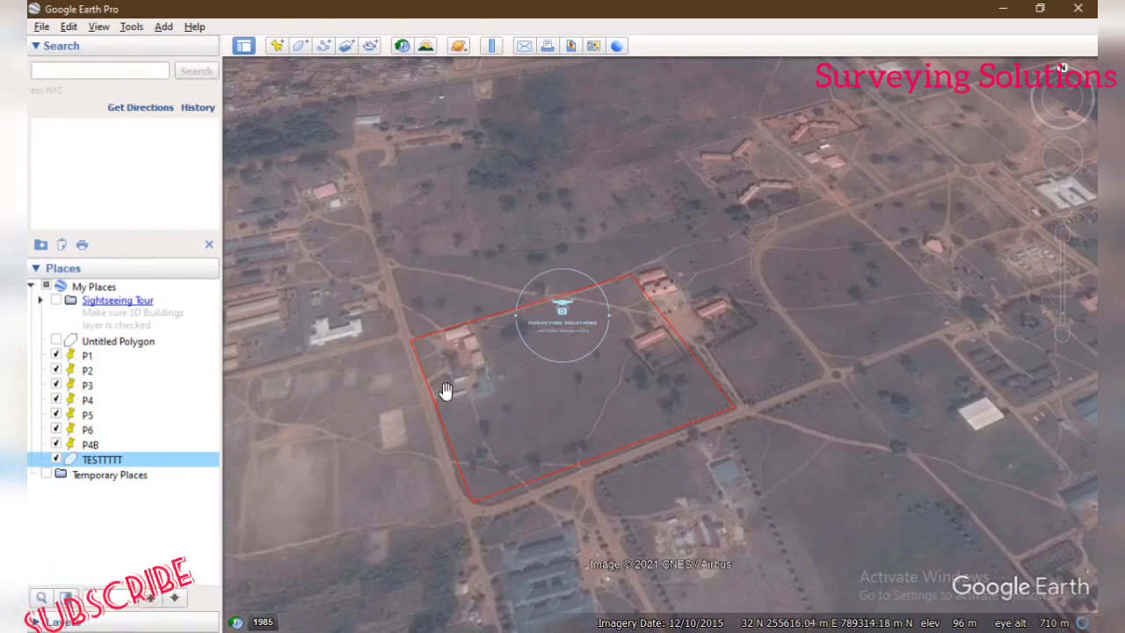
- Reopen the save dialog for TESTTTTT and close it without saving
right_click(189, 461)
click(242, 393)
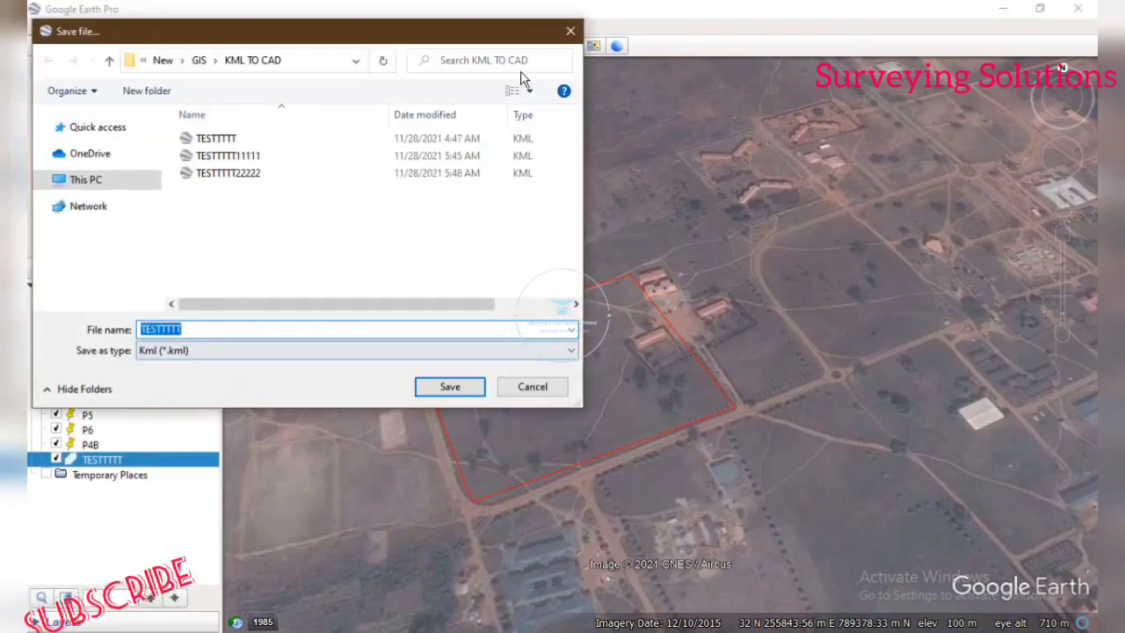
click(571, 31)
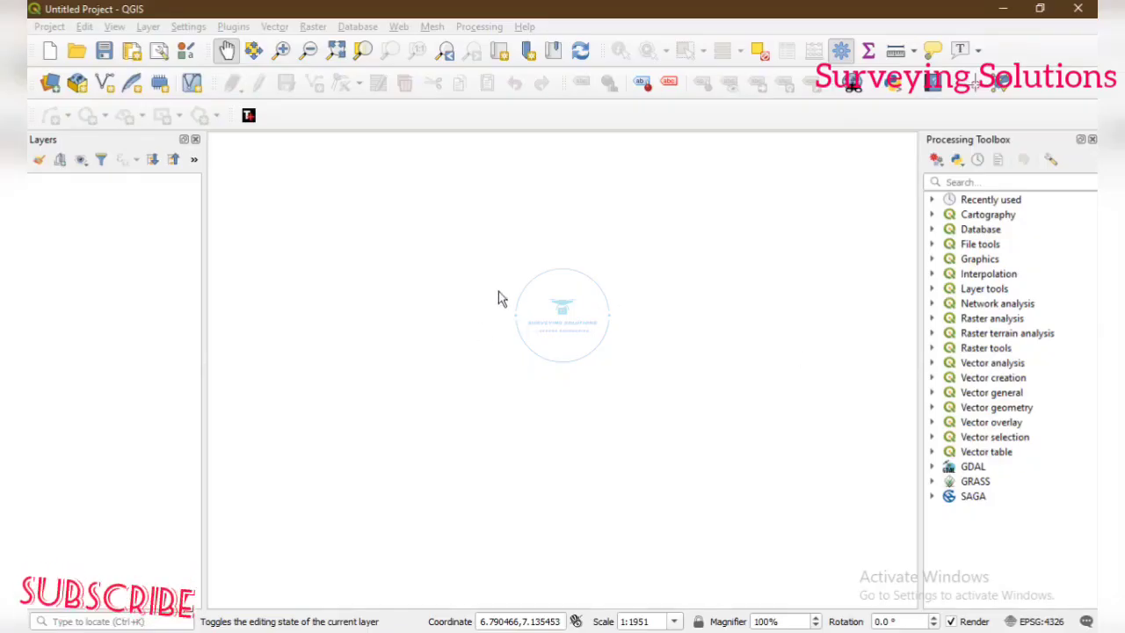
- Add TESTTTTT22222.kml as a vector layer, filtering the file browser to KML files
click(147, 26)
mouse_move(237, 82)
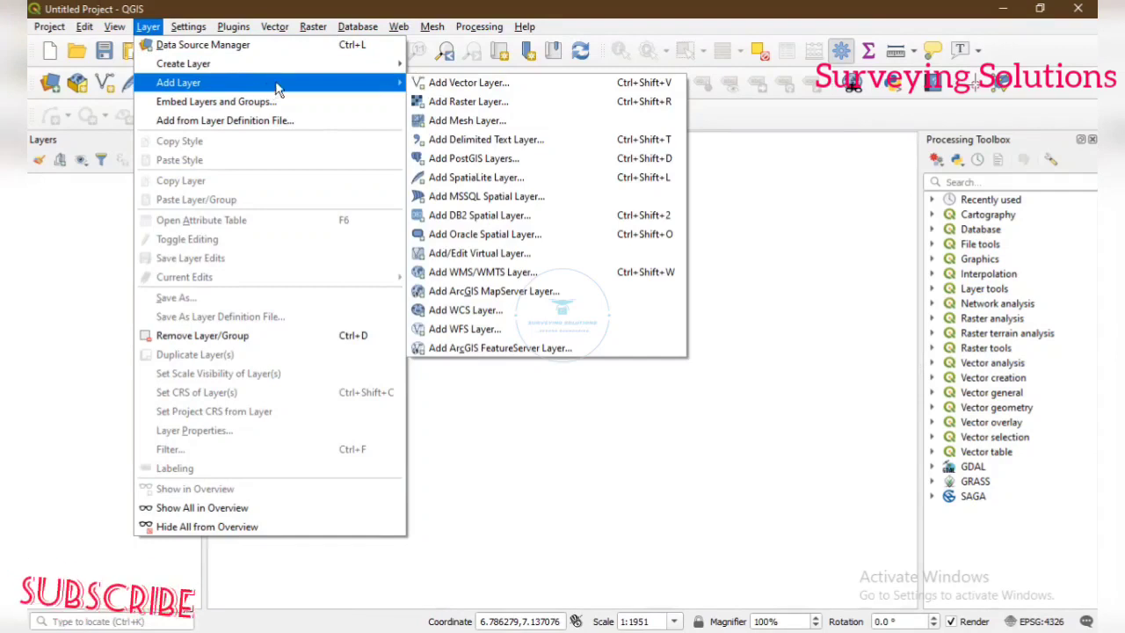
click(519, 83)
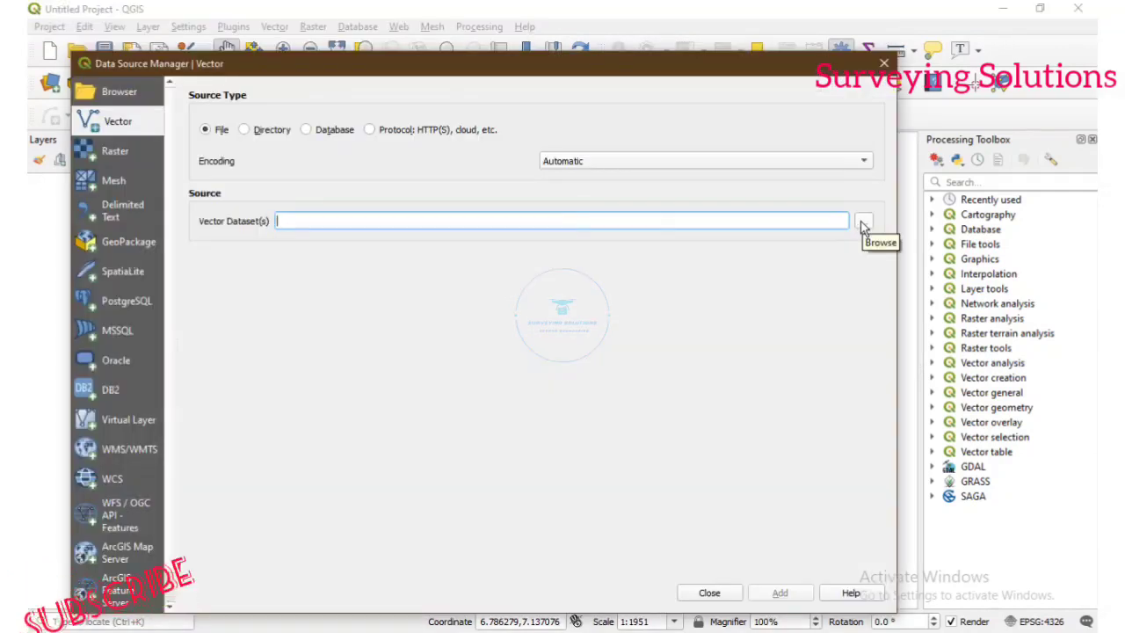
click(863, 224)
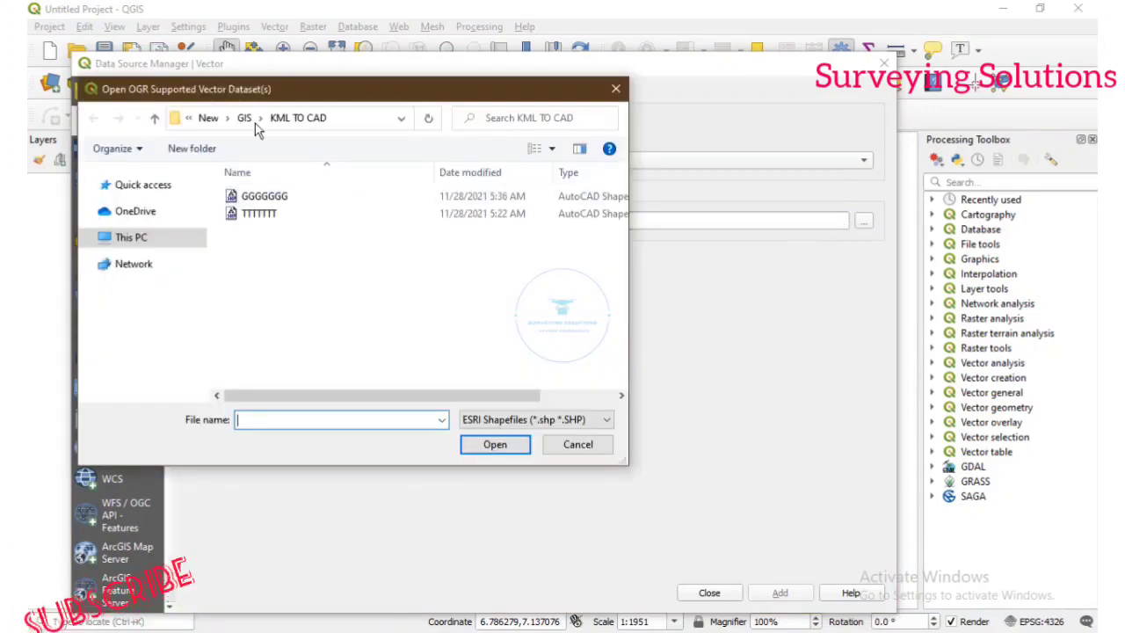
click(549, 420)
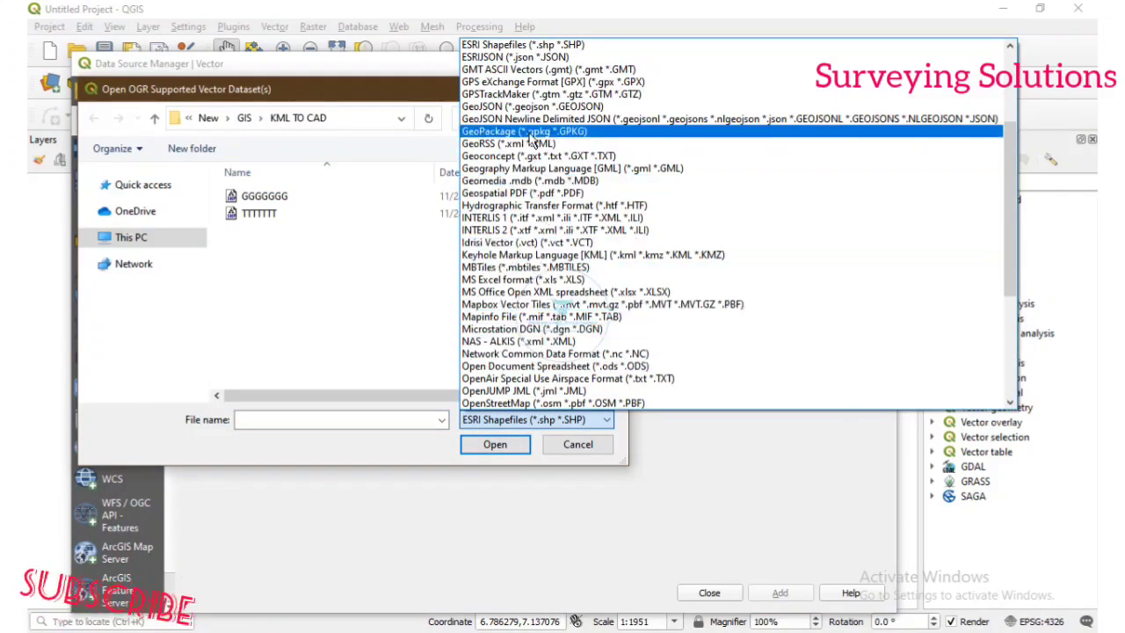
click(546, 255)
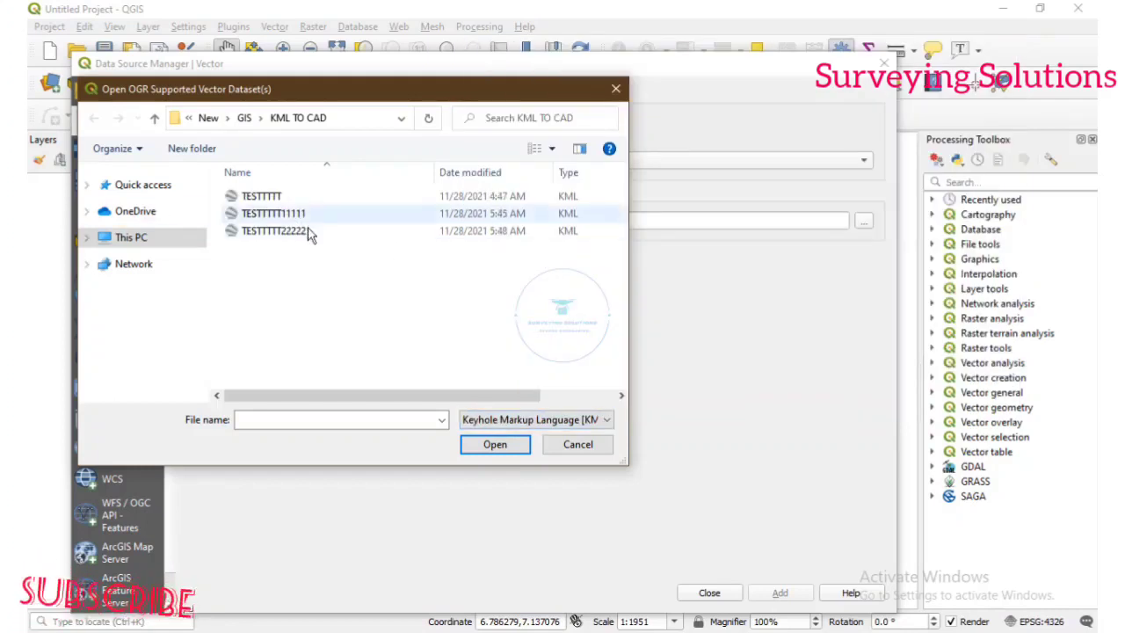
click(309, 232)
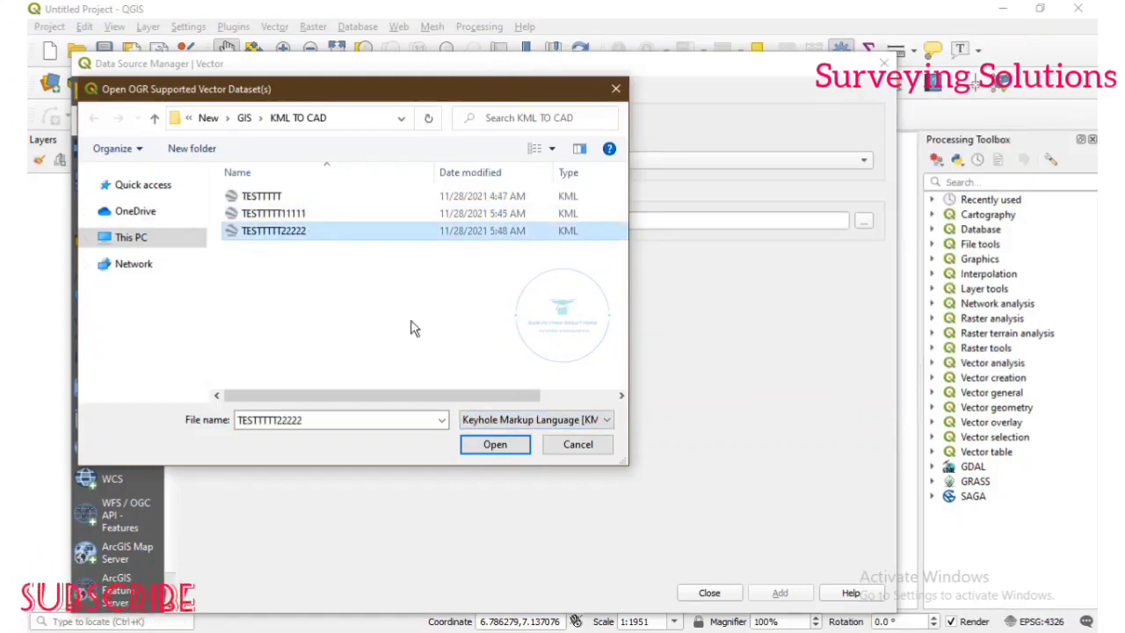
click(494, 447)
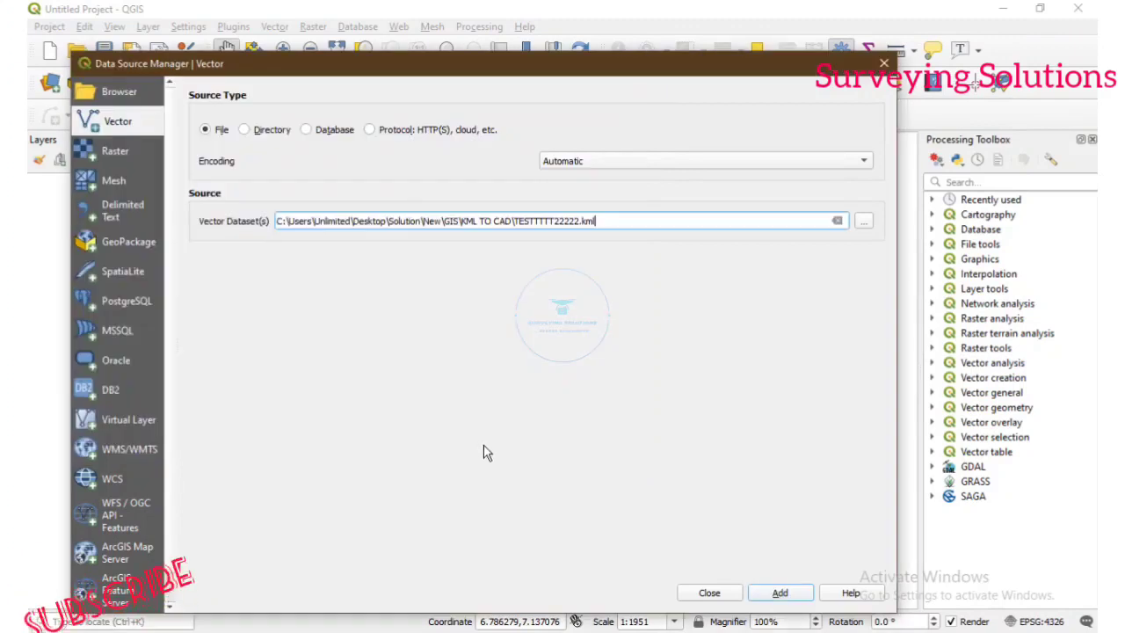
click(797, 602)
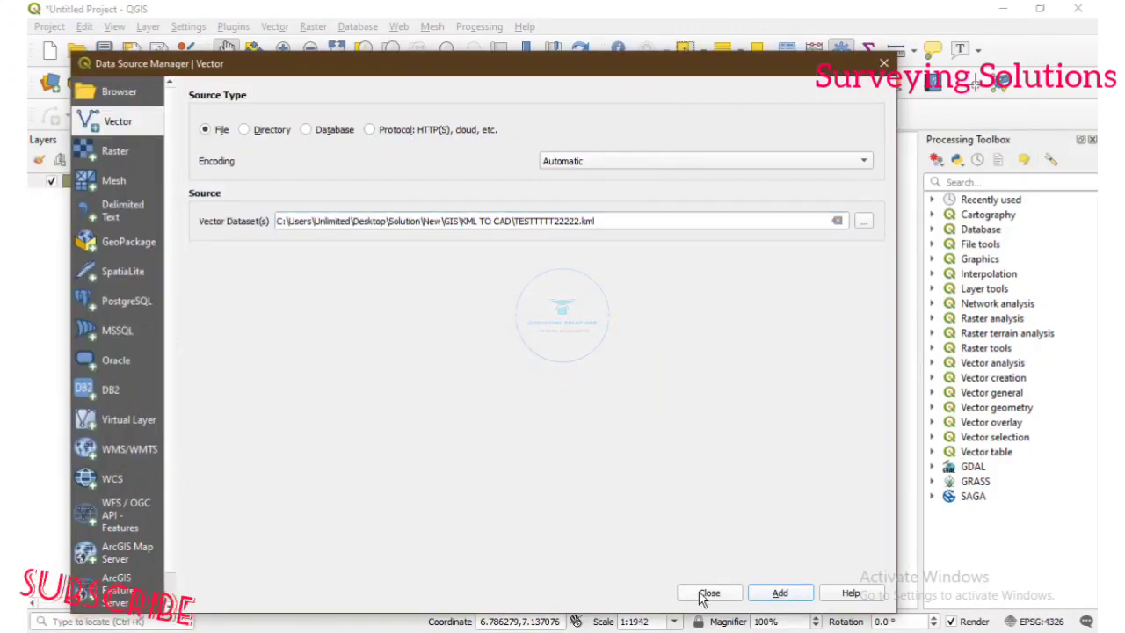
click(708, 594)
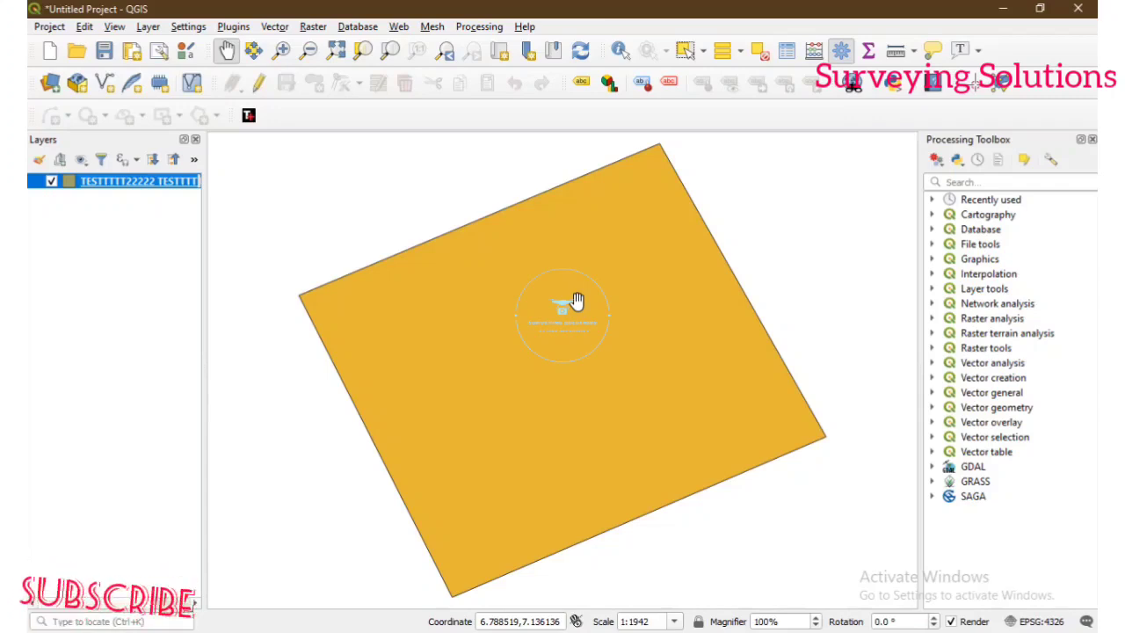
- Bring up Export > Save Features As for the TESTTTTT22222 layer
right_click(167, 190)
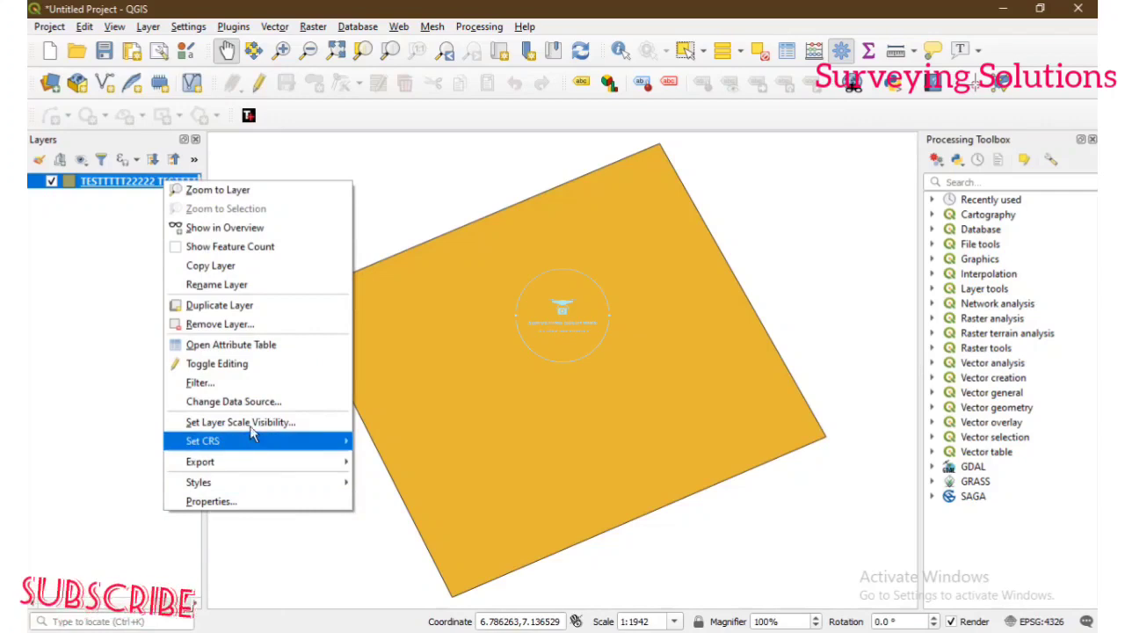
mouse_move(283, 450)
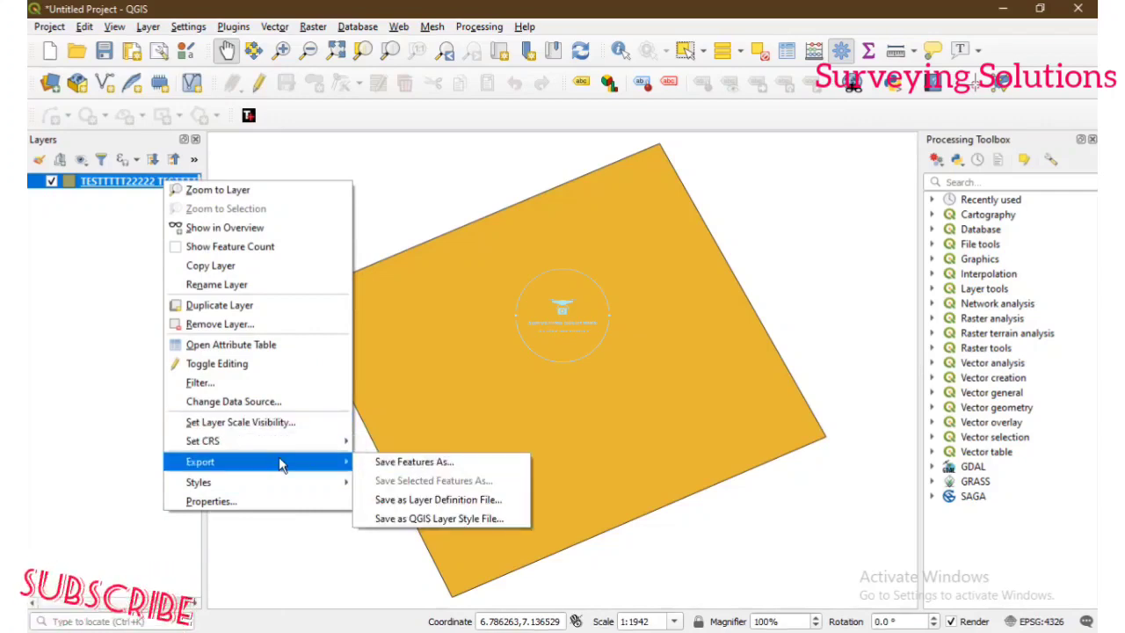
click(423, 463)
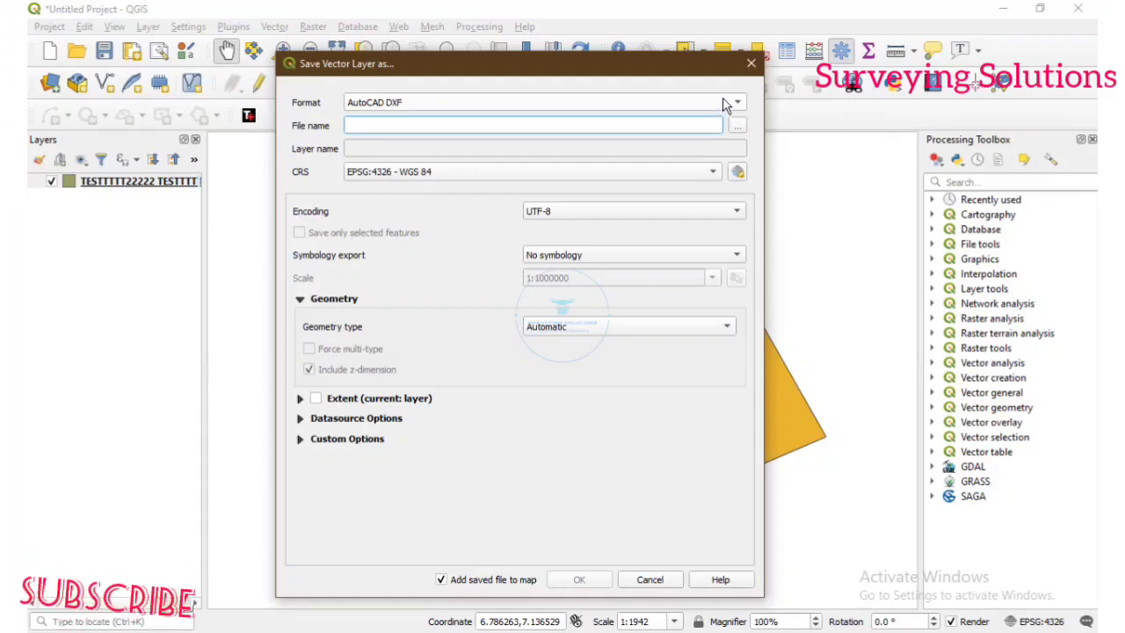
- Target ESRI Shapefile TESSSSSST.shp in KML TO CAD with CRS WGS 84 / UTM zone 32N
click(723, 98)
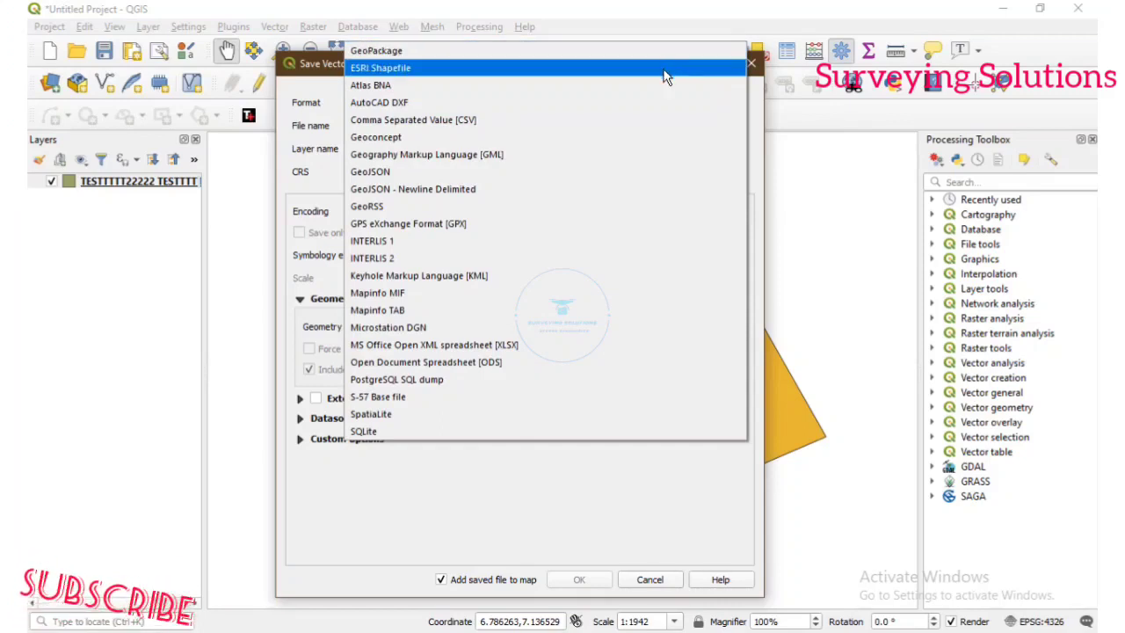
click(665, 77)
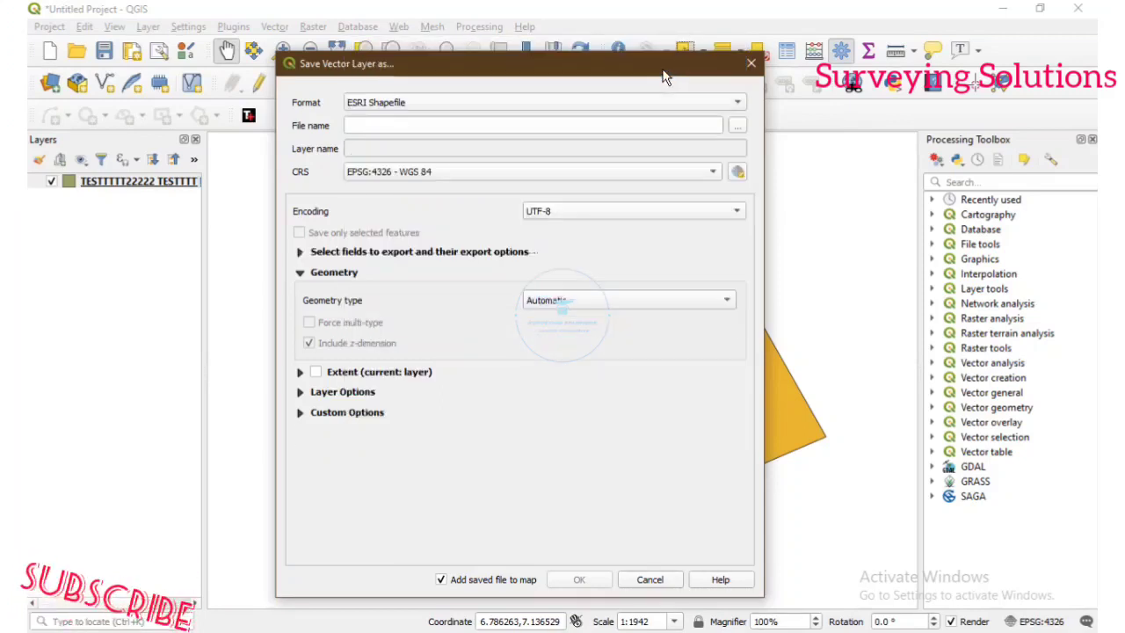
click(736, 129)
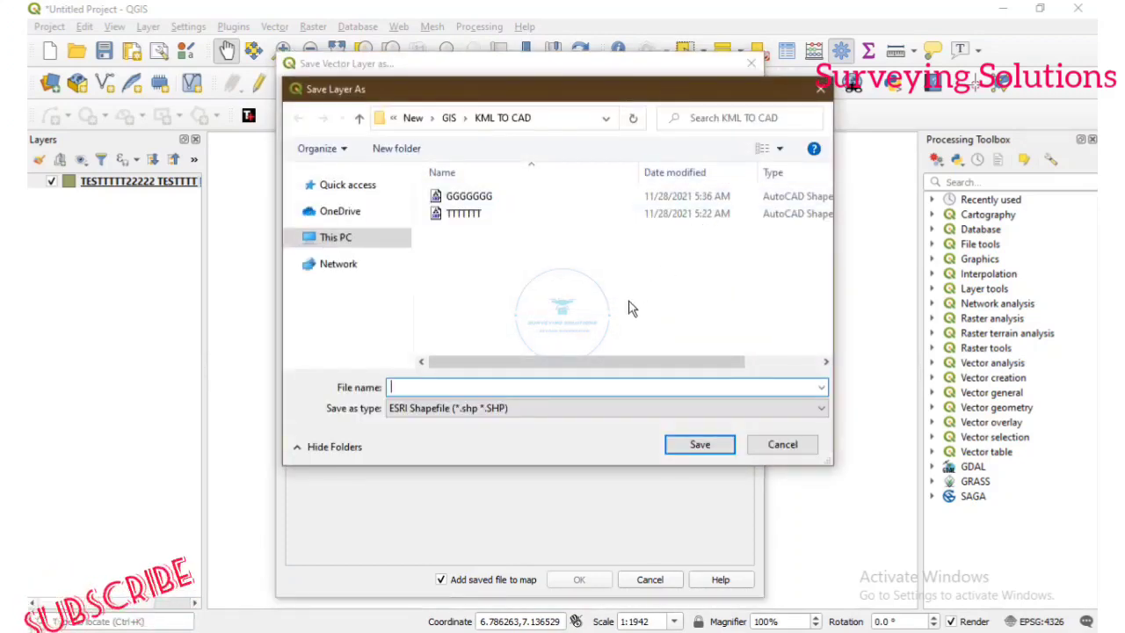
text(TESSSSSS)
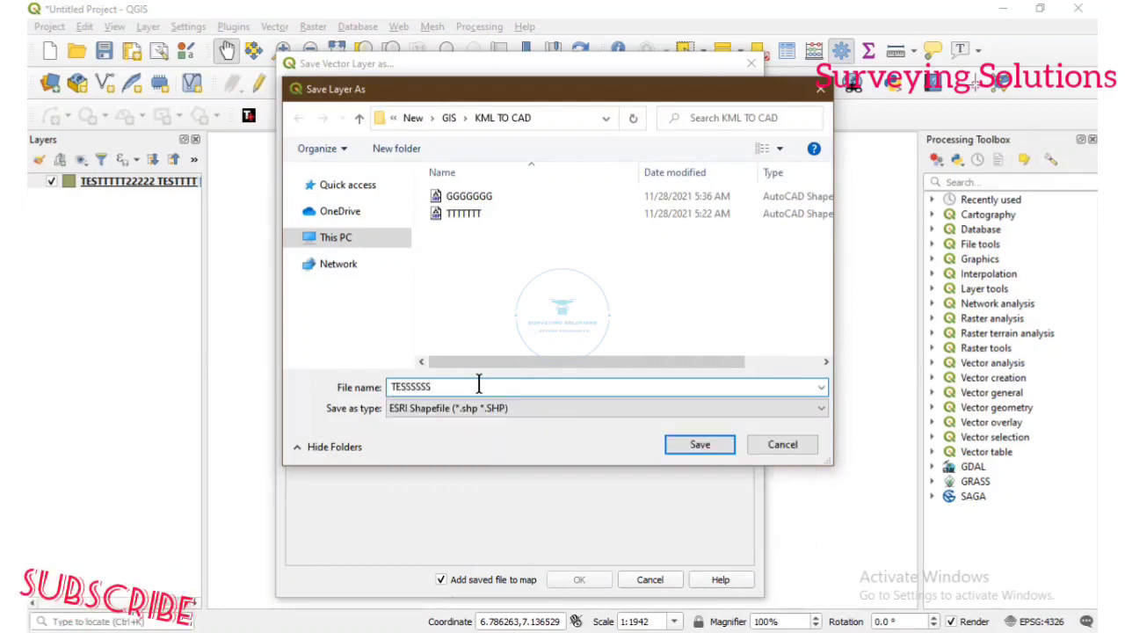
click(723, 445)
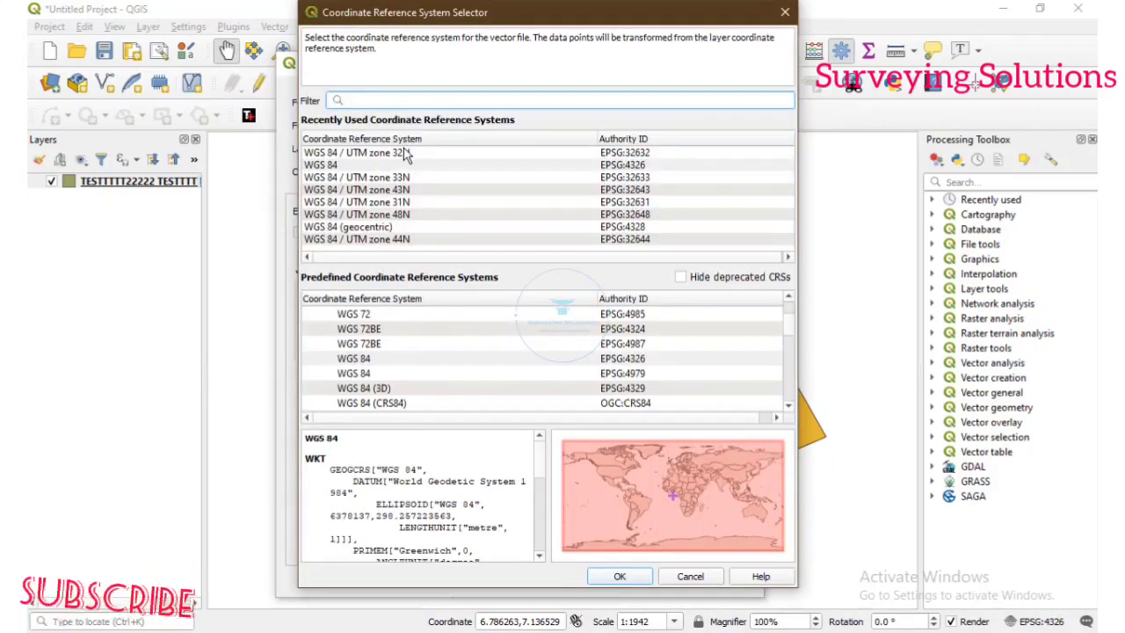
click(407, 153)
click(620, 579)
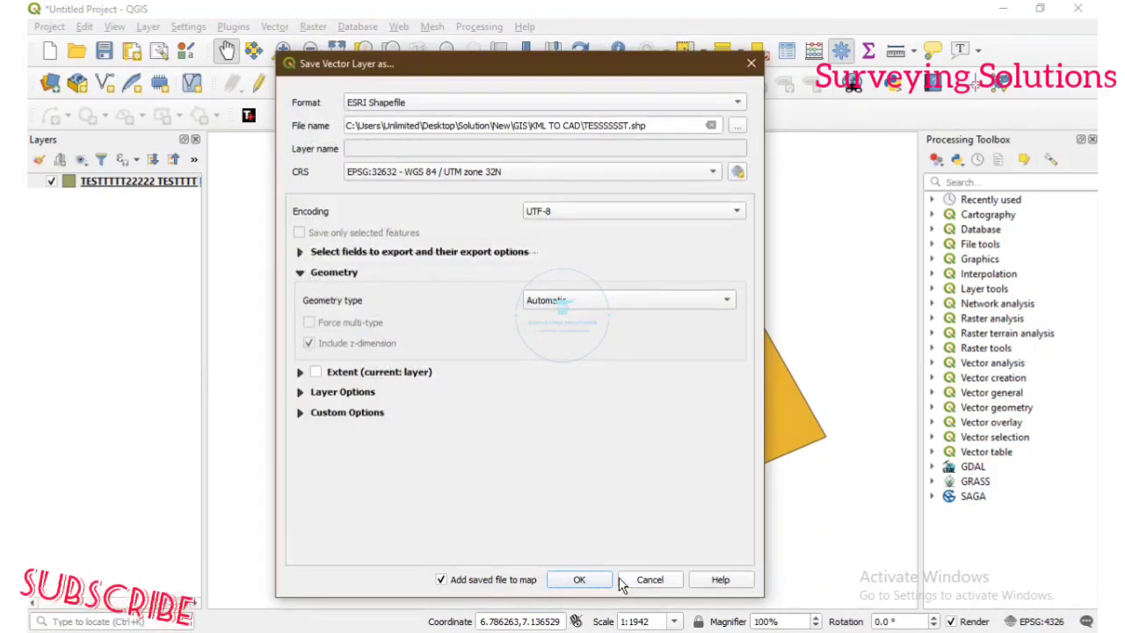
- Set the geometry type to LineString and run the export to TESSSSSST.shp
click(572, 300)
click(575, 334)
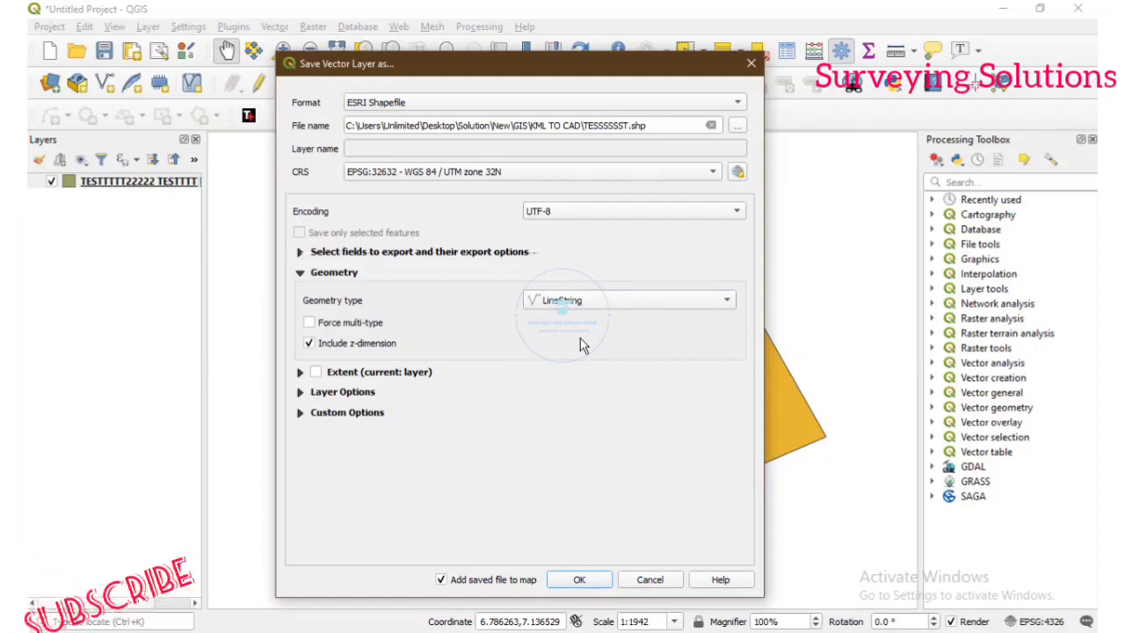
click(301, 277)
click(301, 277)
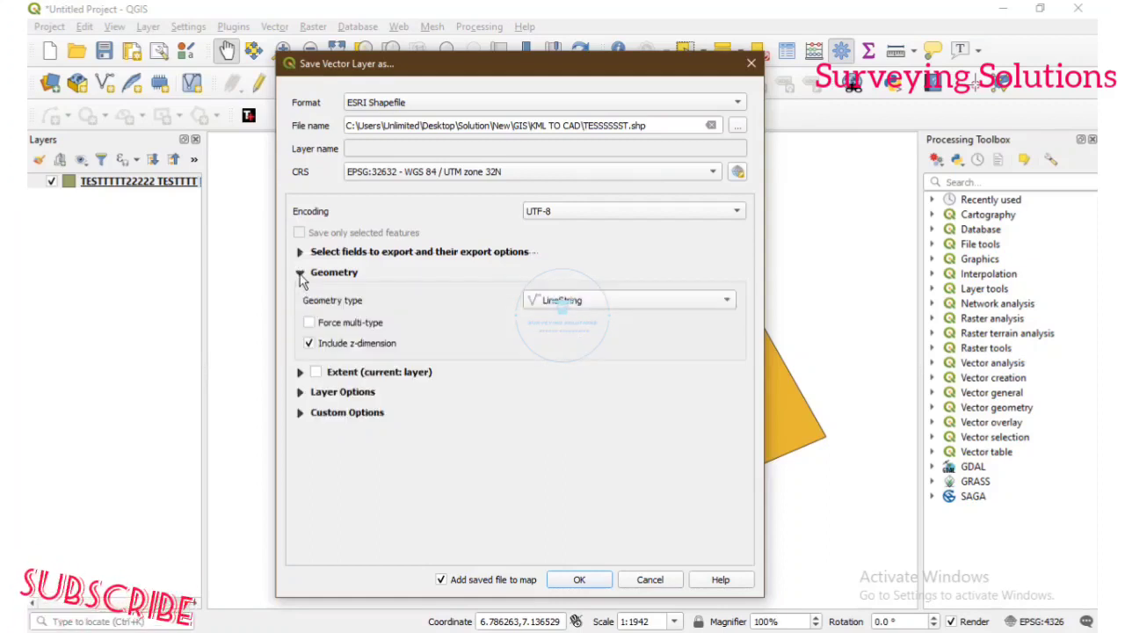
click(579, 583)
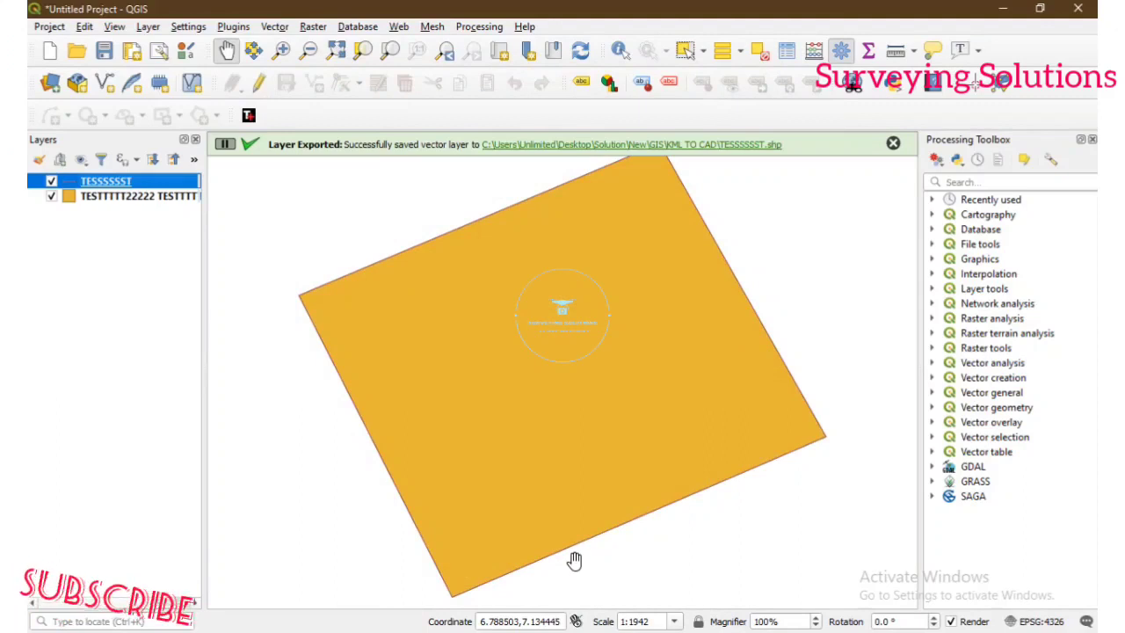
- Select both layers and remove them from the project, confirming the prompt
ctrl+click(158, 197)
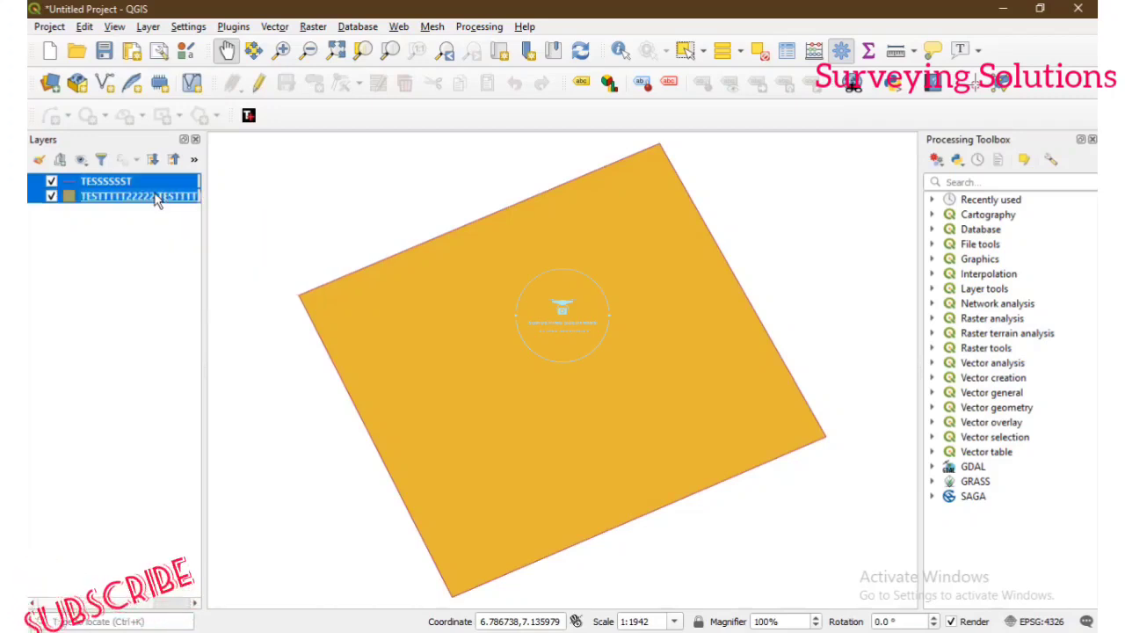
right_click(158, 199)
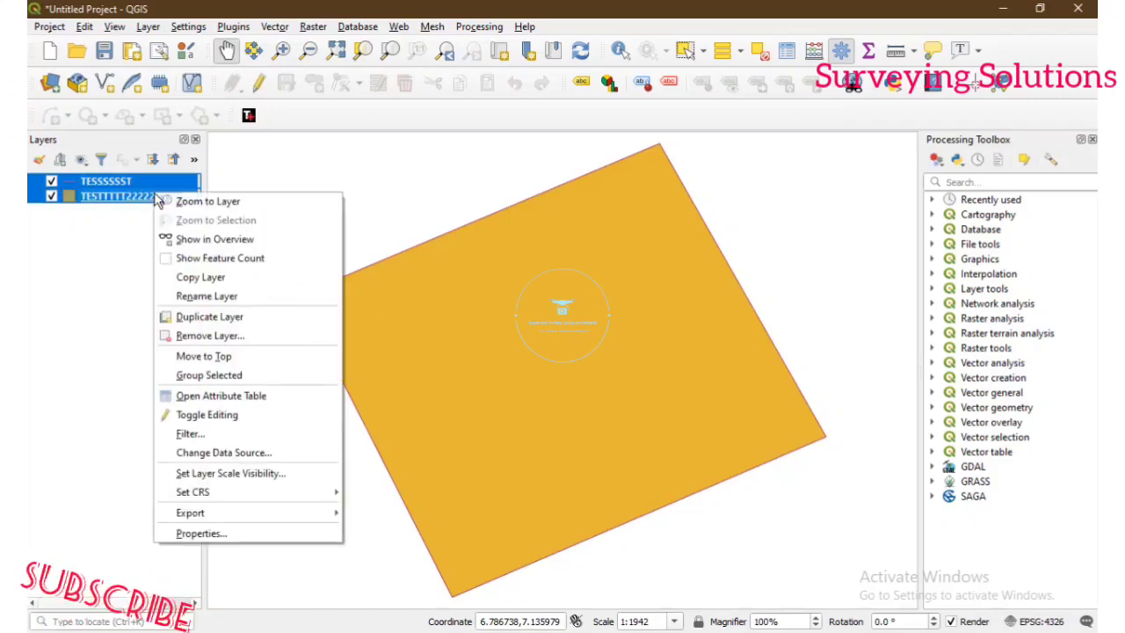
click(211, 335)
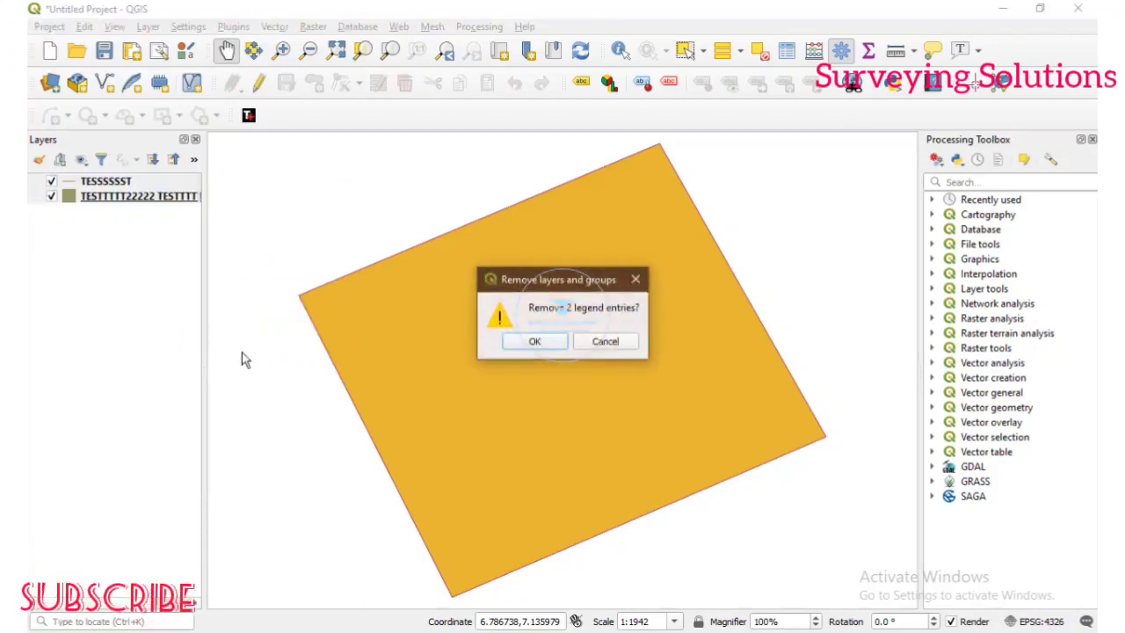
click(533, 344)
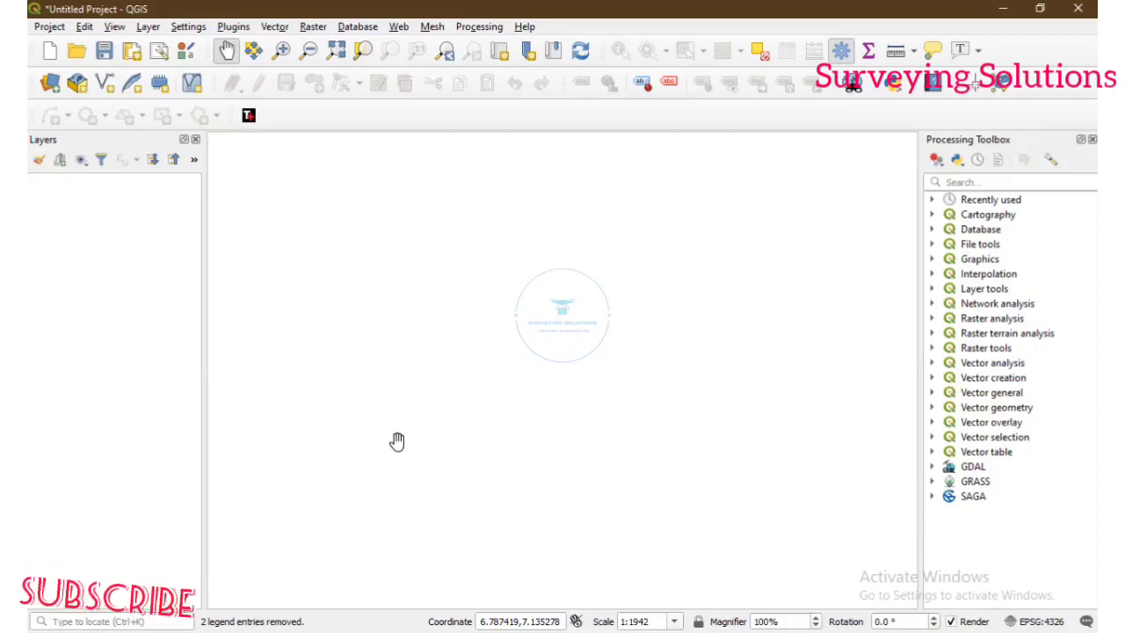
click(147, 27)
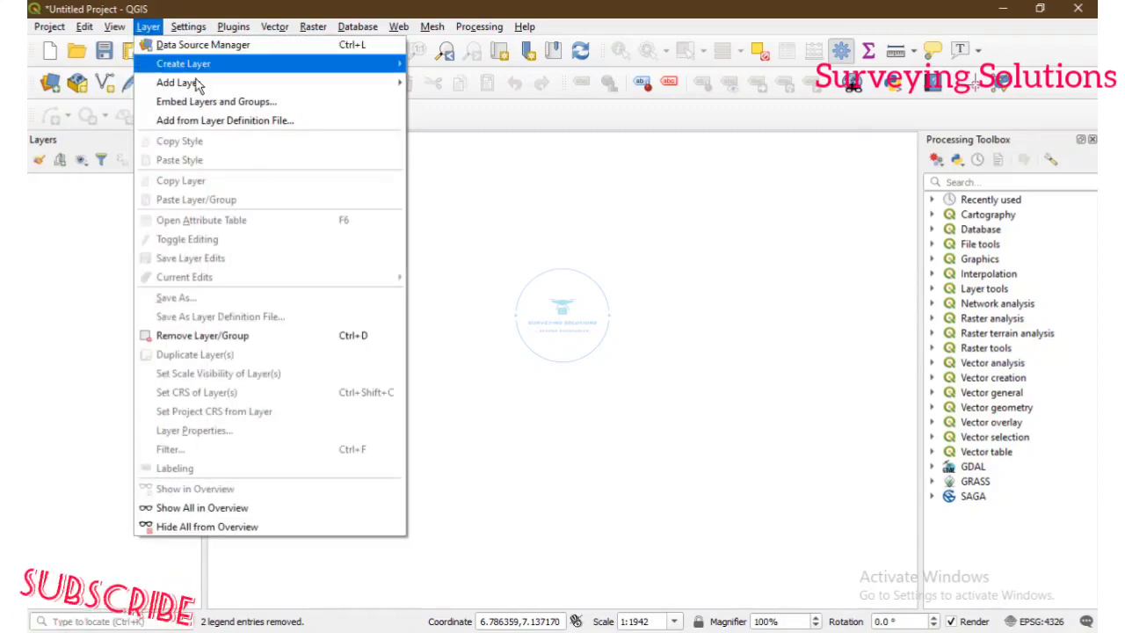
- Load TESSSSSST.shp as a vector layer, filtering the file browser to ESRI Shapefiles
mouse_move(197, 82)
click(450, 82)
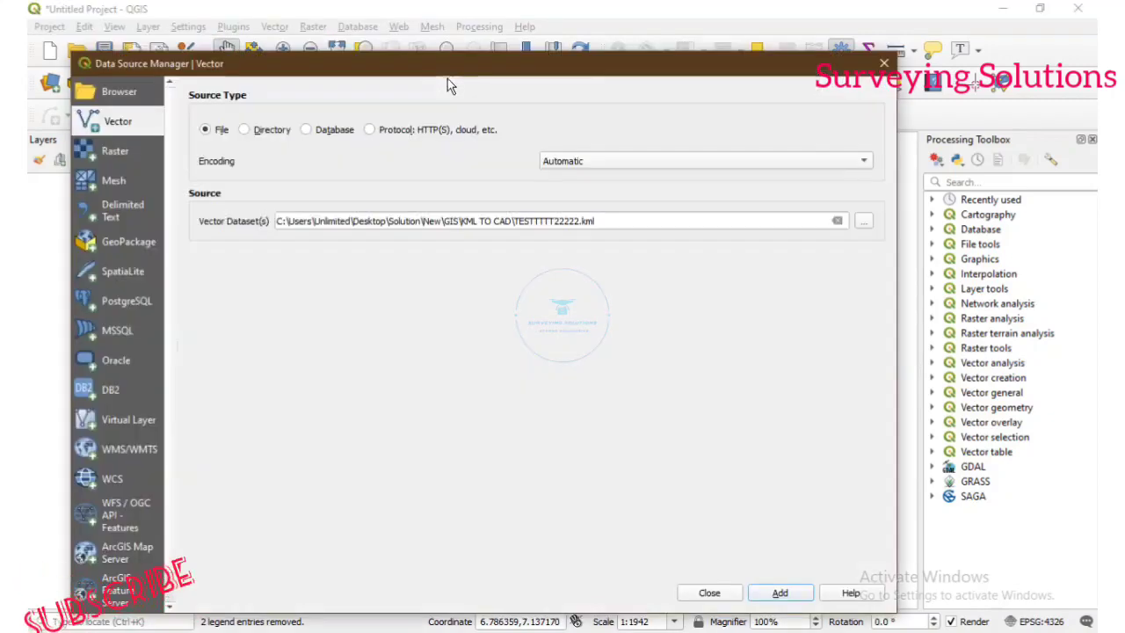
click(845, 222)
click(863, 222)
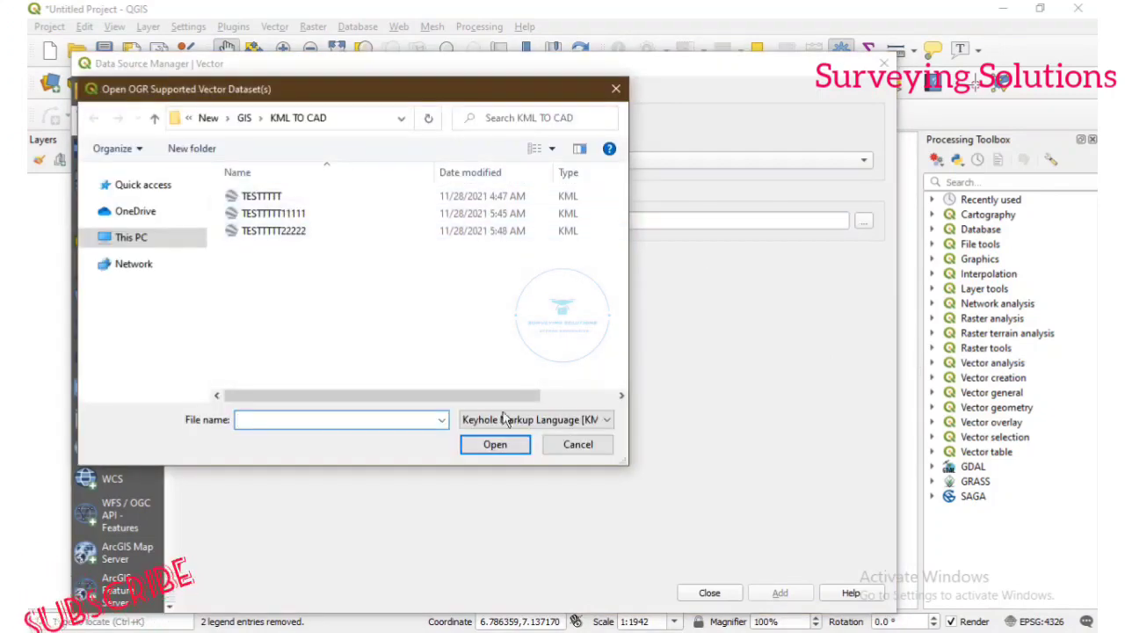
click(539, 423)
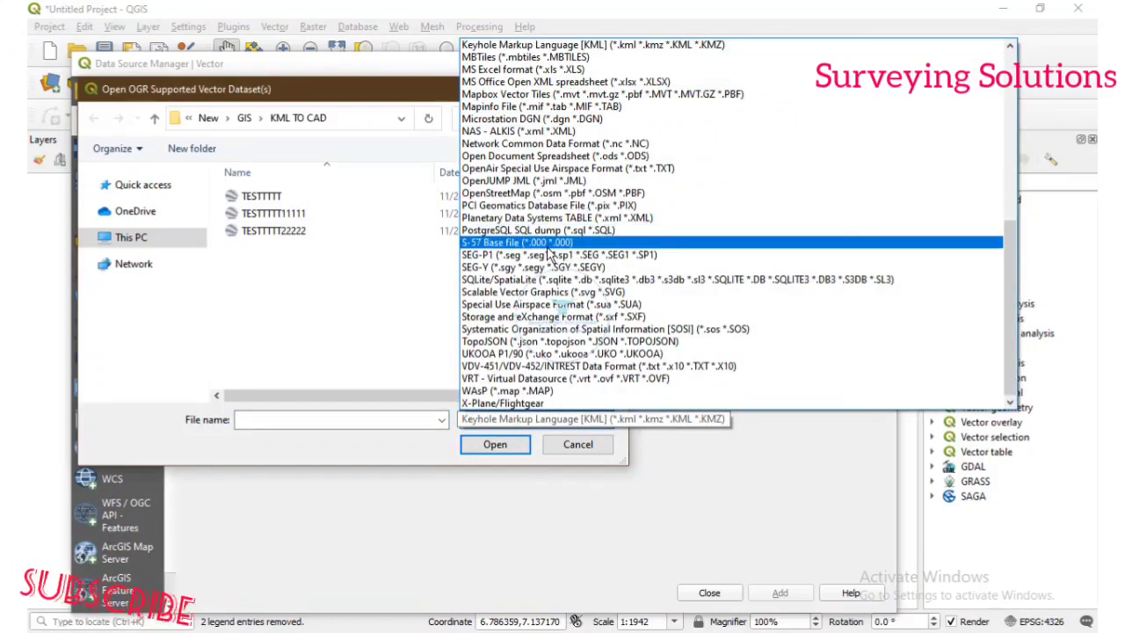
scroll(547, 136, up, 9)
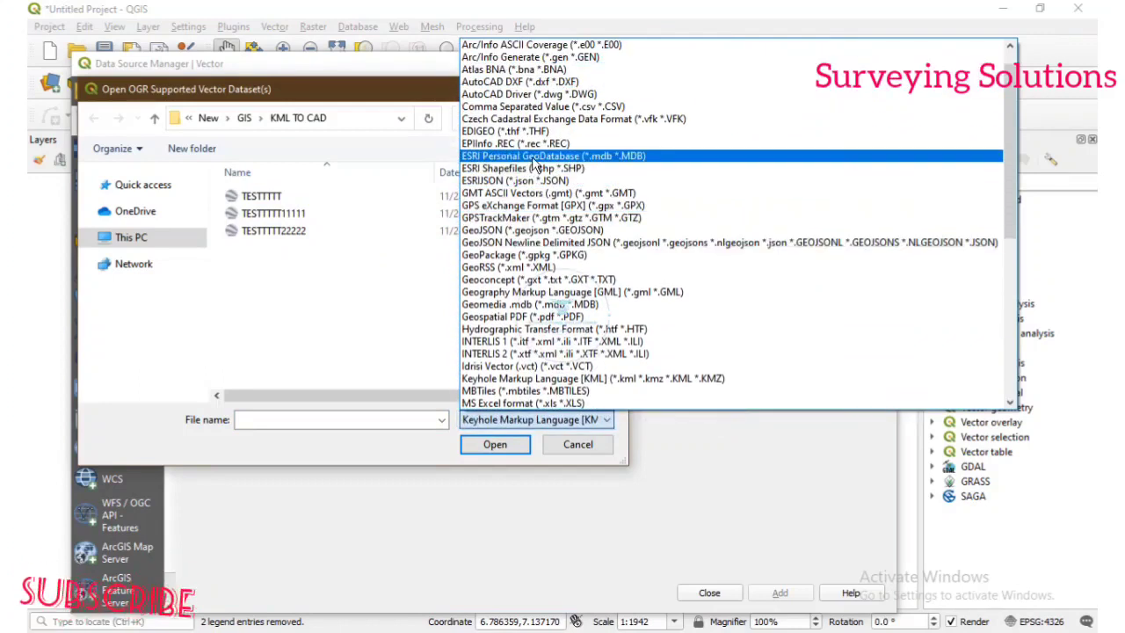
click(528, 169)
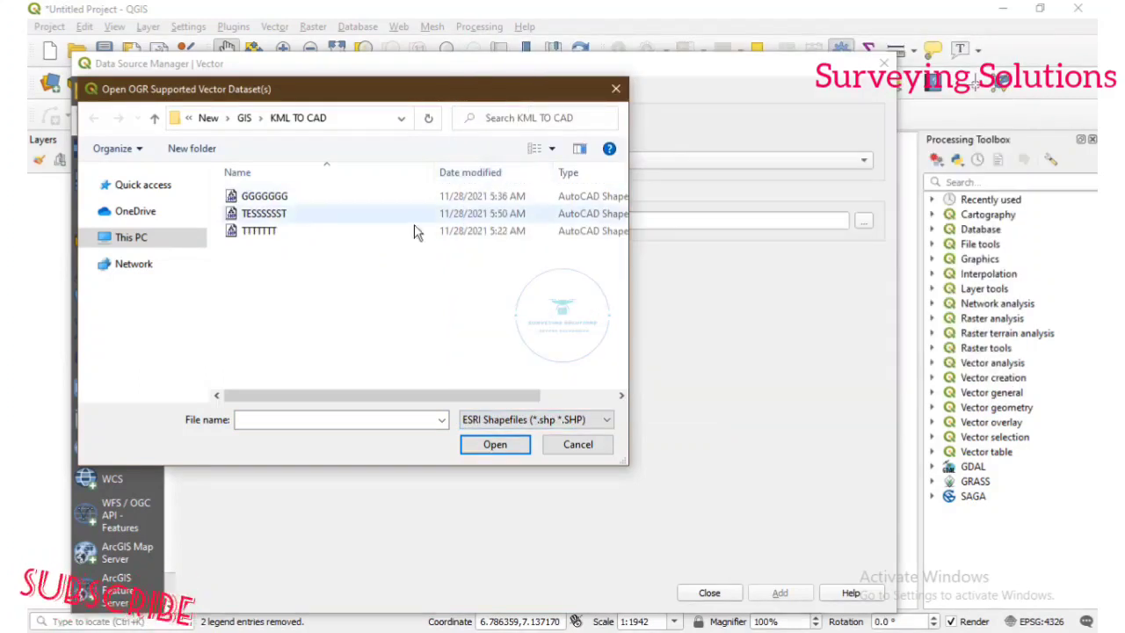
click(348, 214)
click(493, 447)
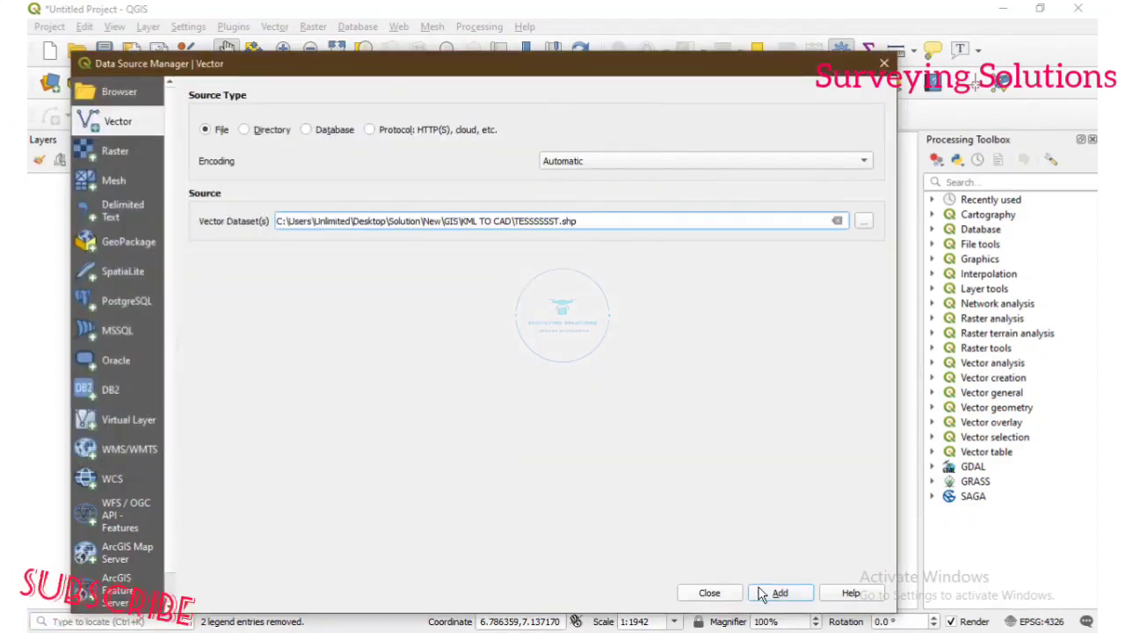
click(763, 596)
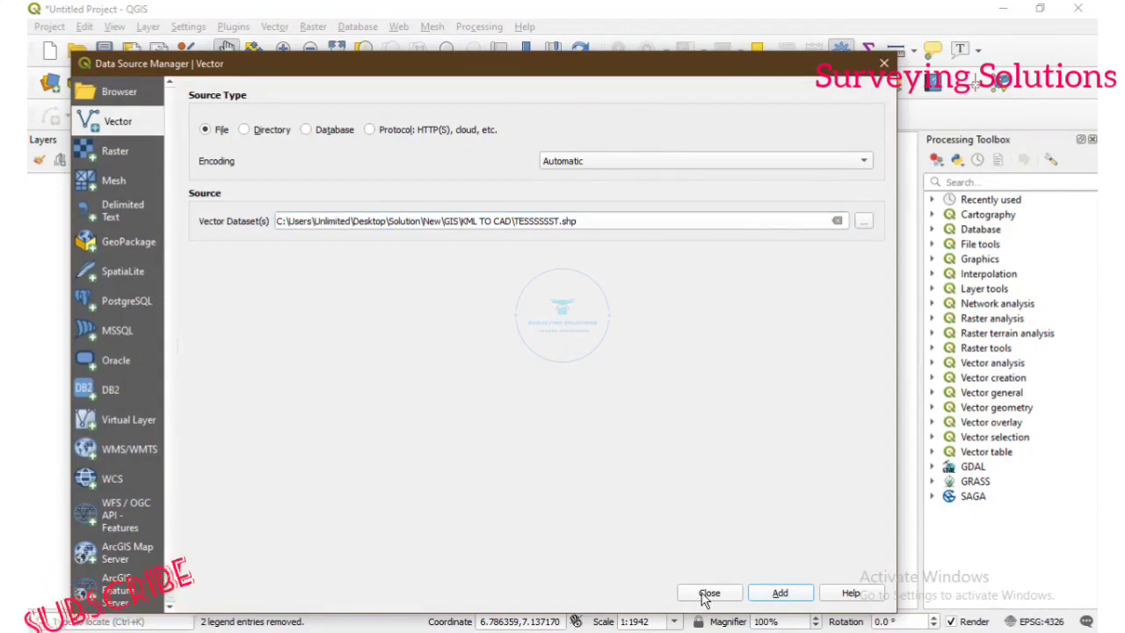
click(708, 594)
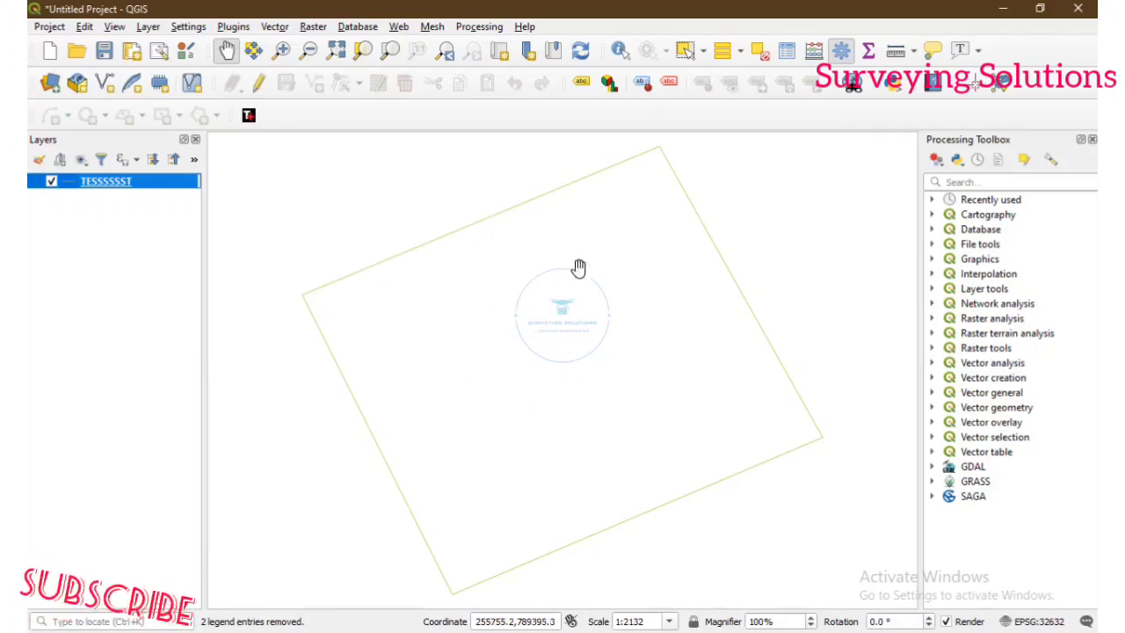
- Save the TESSSSSST features as AutoCAD DXF, naming the output FINALLLLL
right_click(165, 184)
mouse_move(314, 462)
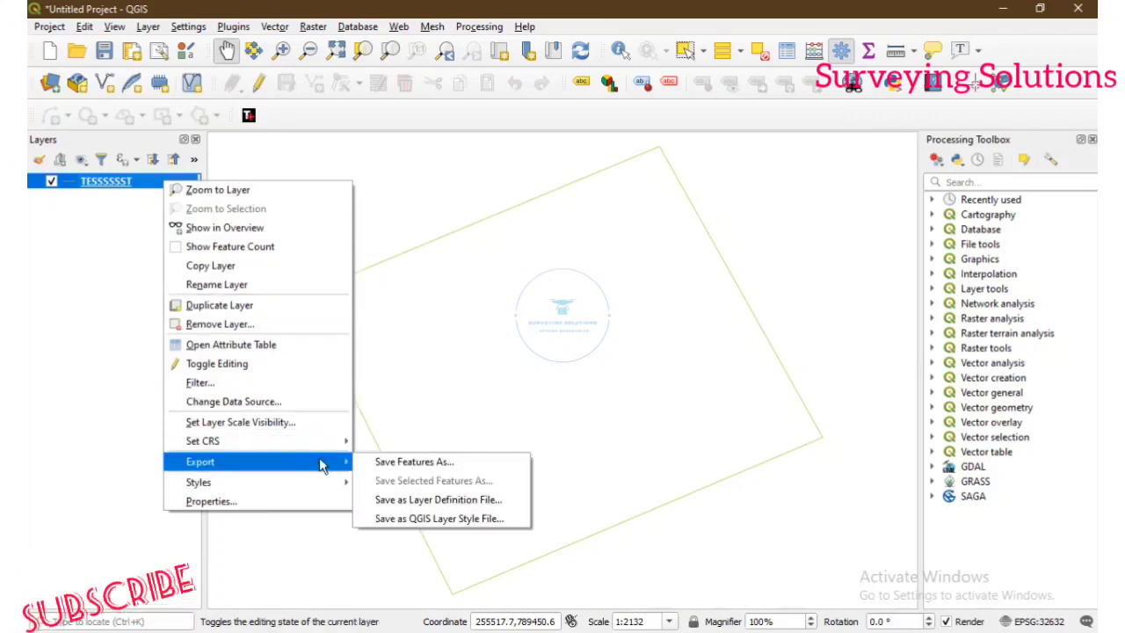
click(395, 462)
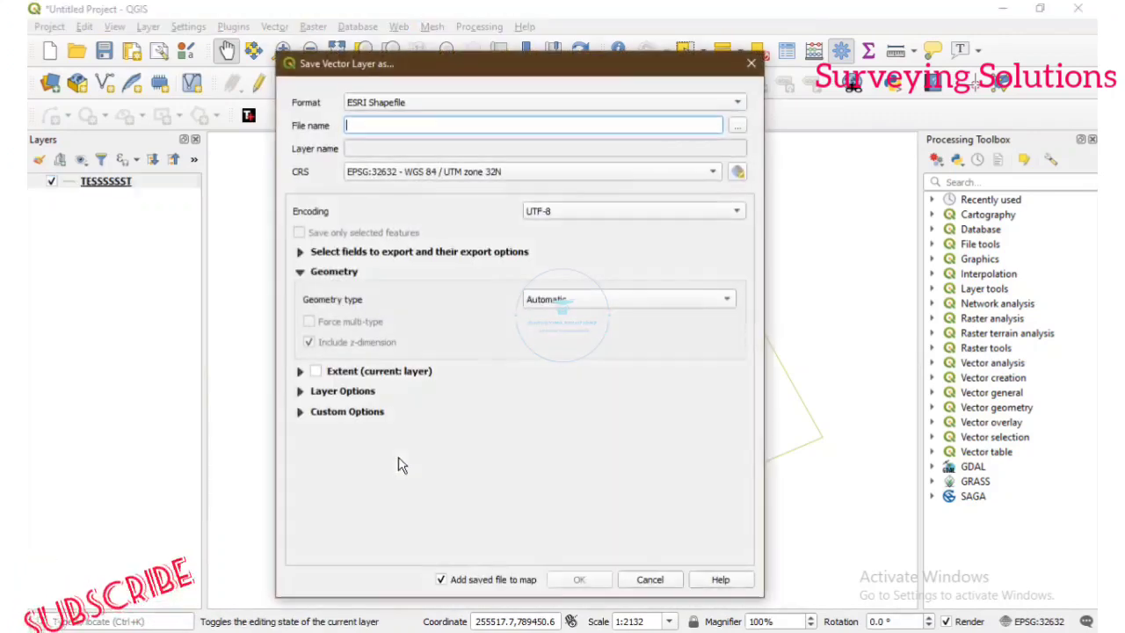
click(567, 104)
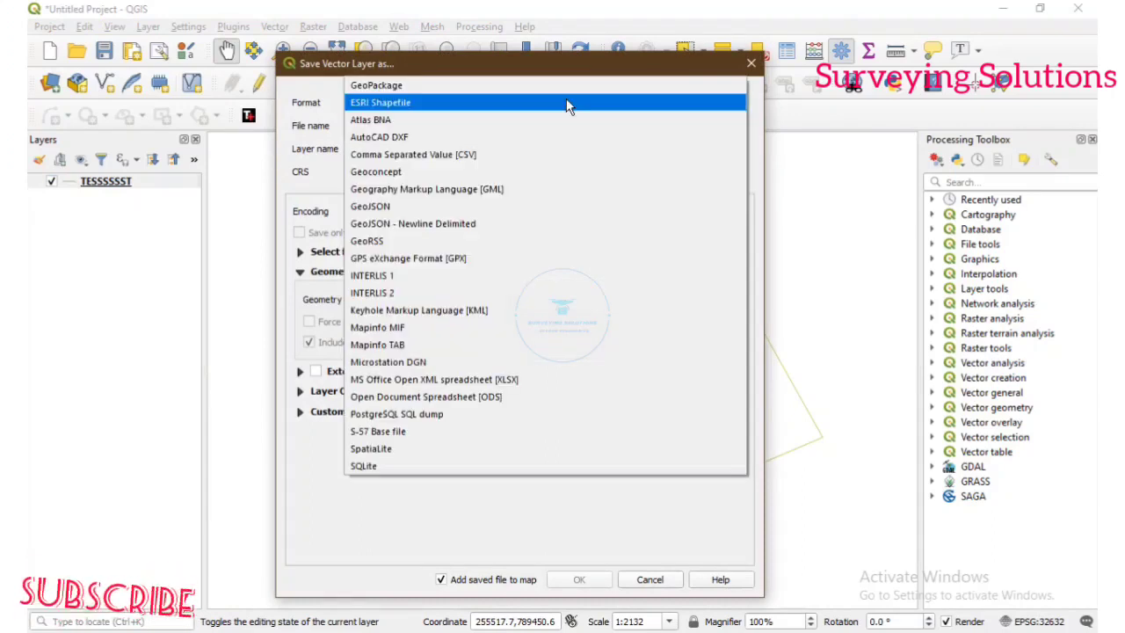
click(565, 138)
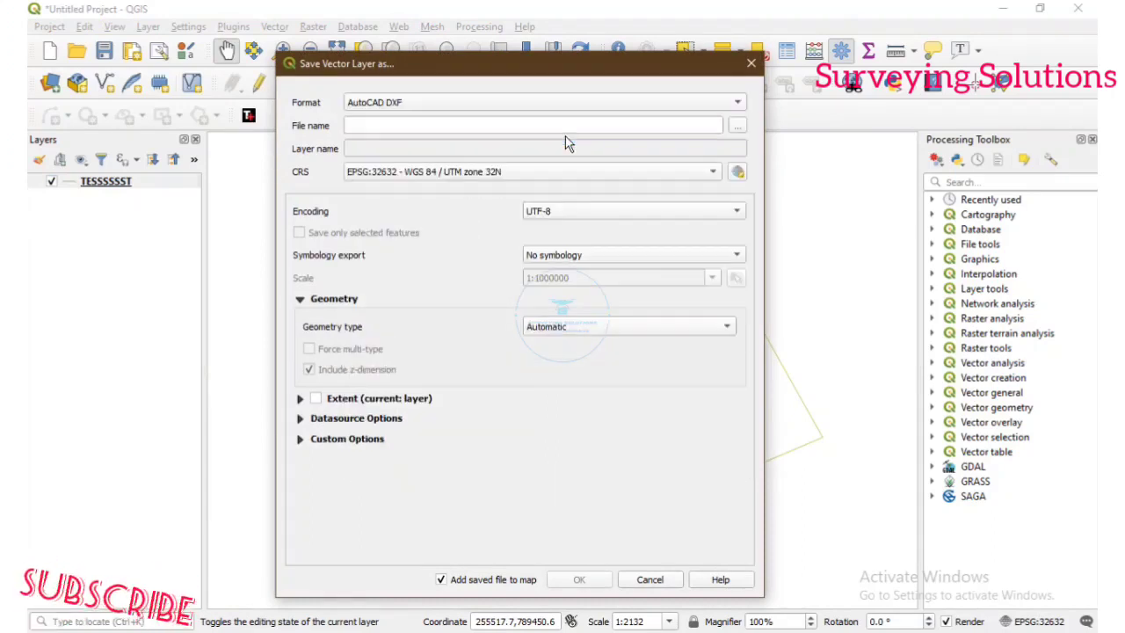
click(736, 126)
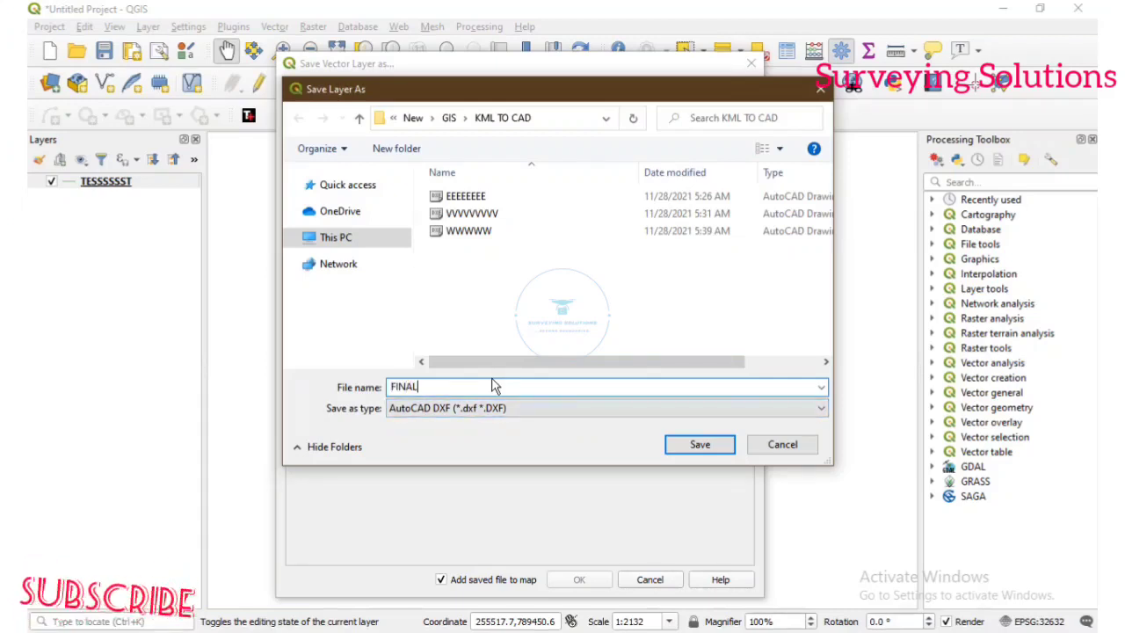
text(FINALLLLL)
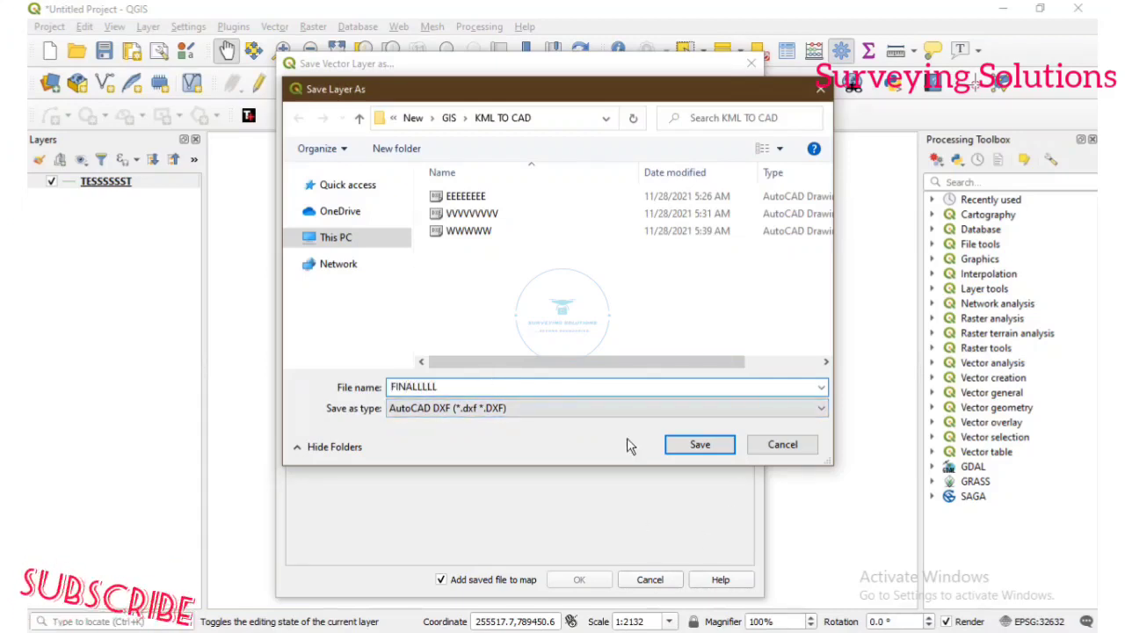
click(699, 443)
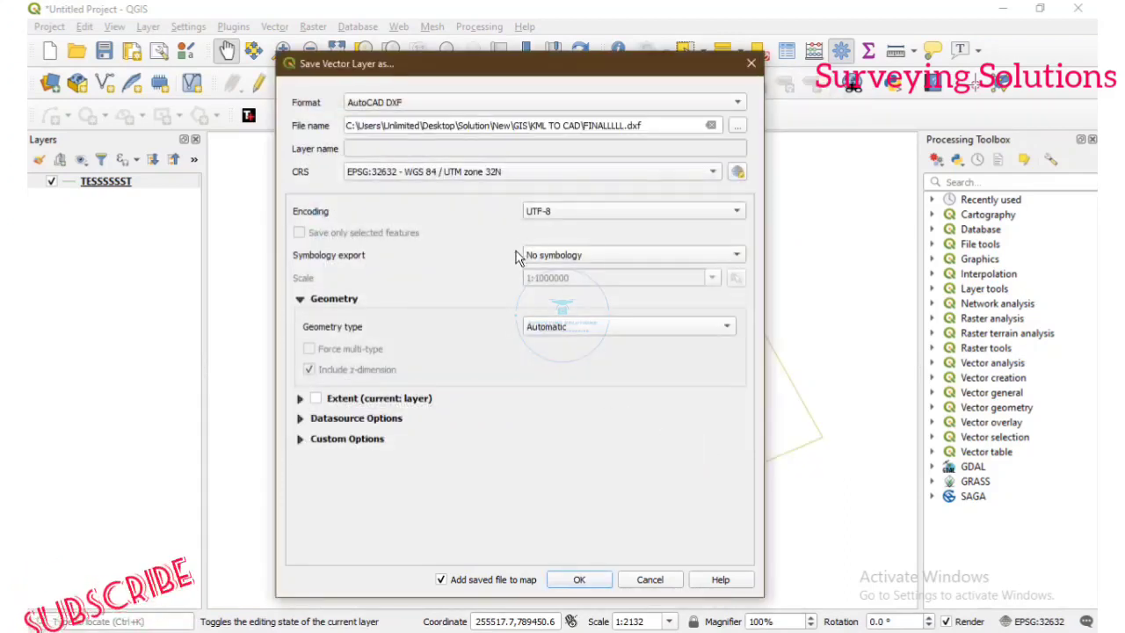
- Set the geometry type to LineString and run the DXF export
click(665, 331)
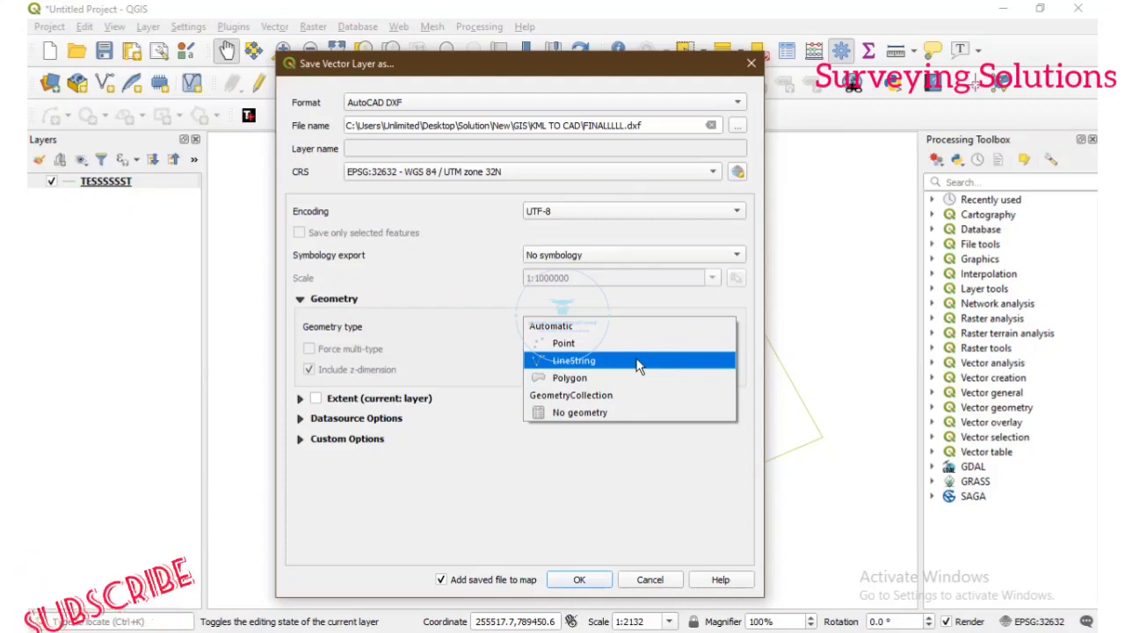
click(638, 365)
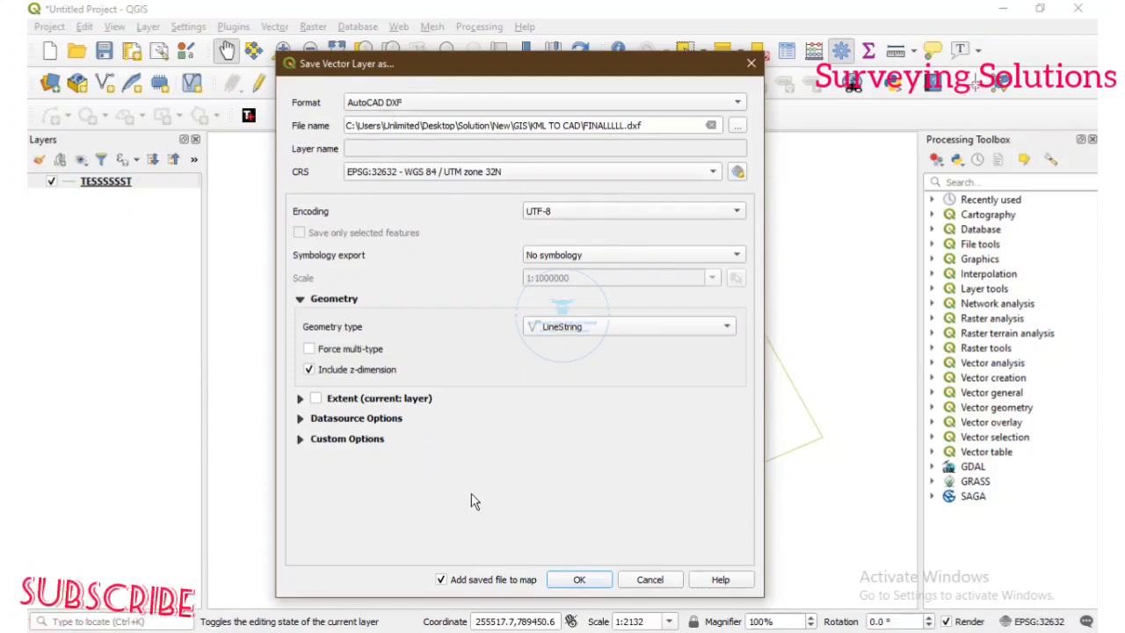
click(577, 580)
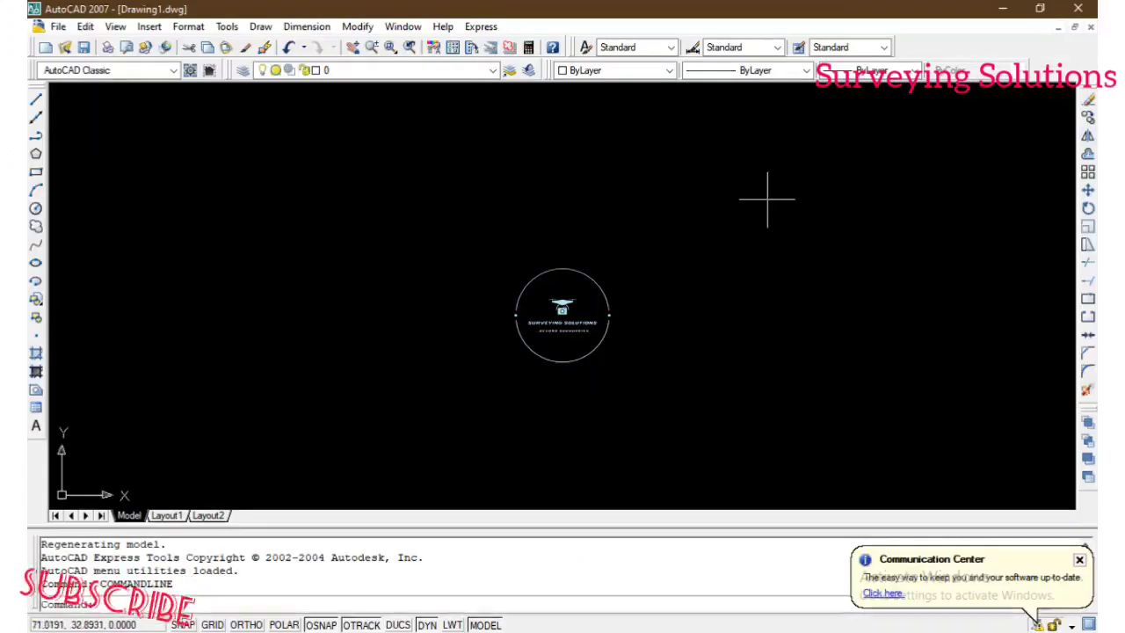
- Open FINALLLLL.dxf from the KML TO CAD folder in AutoCAD
key(Escape)
key(Escape)
key(Escape)
key(Escape)
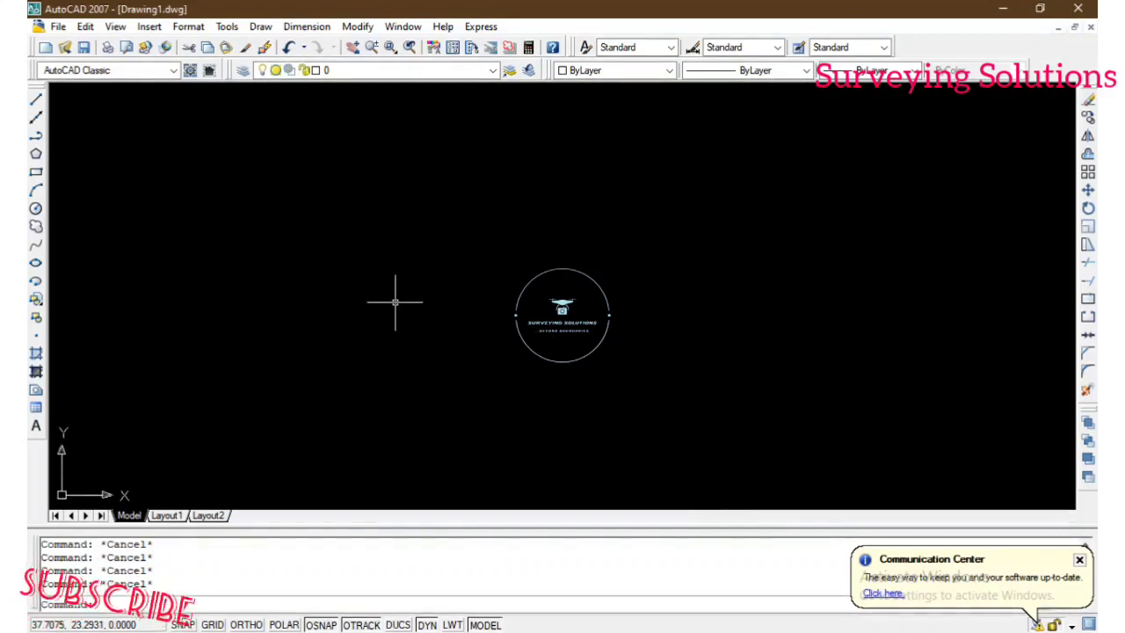
key(Return)
key(Return)
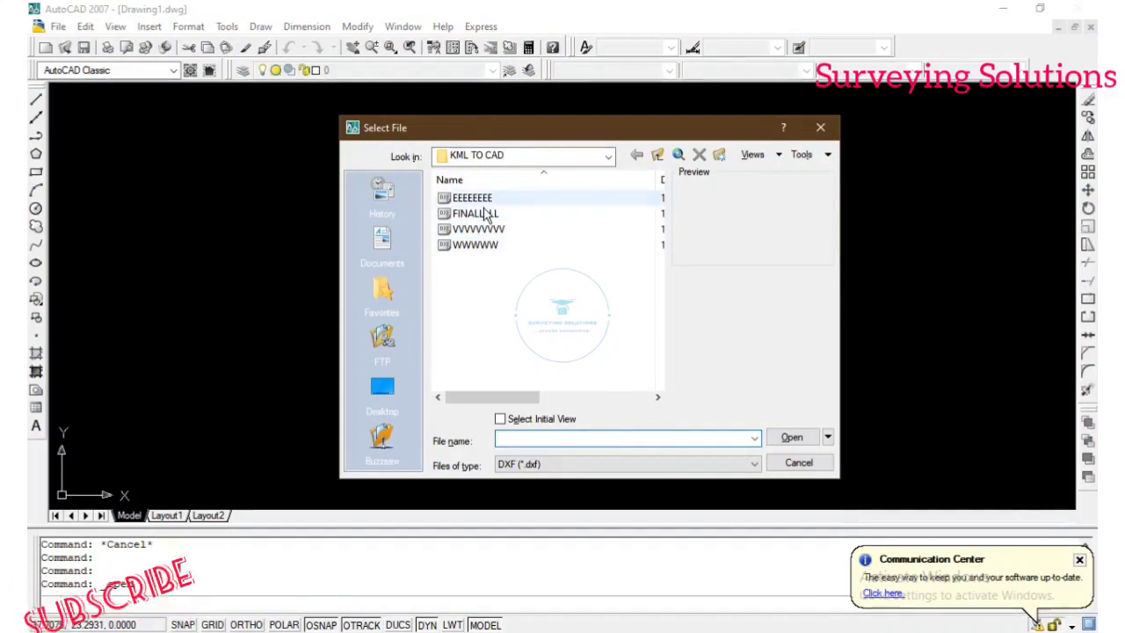
click(485, 213)
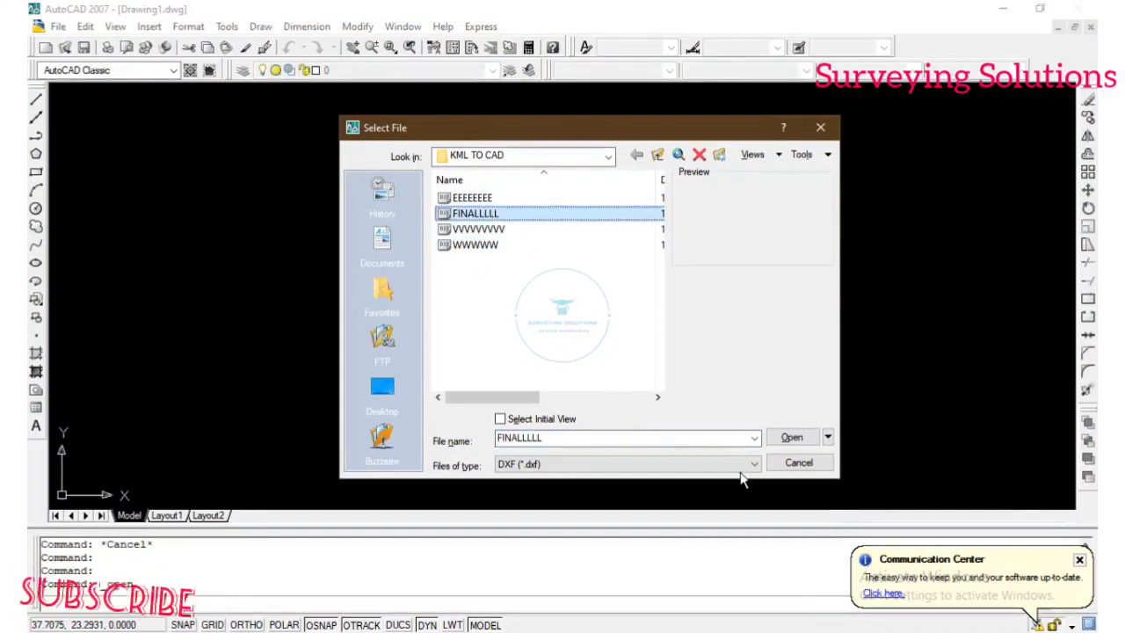
click(792, 439)
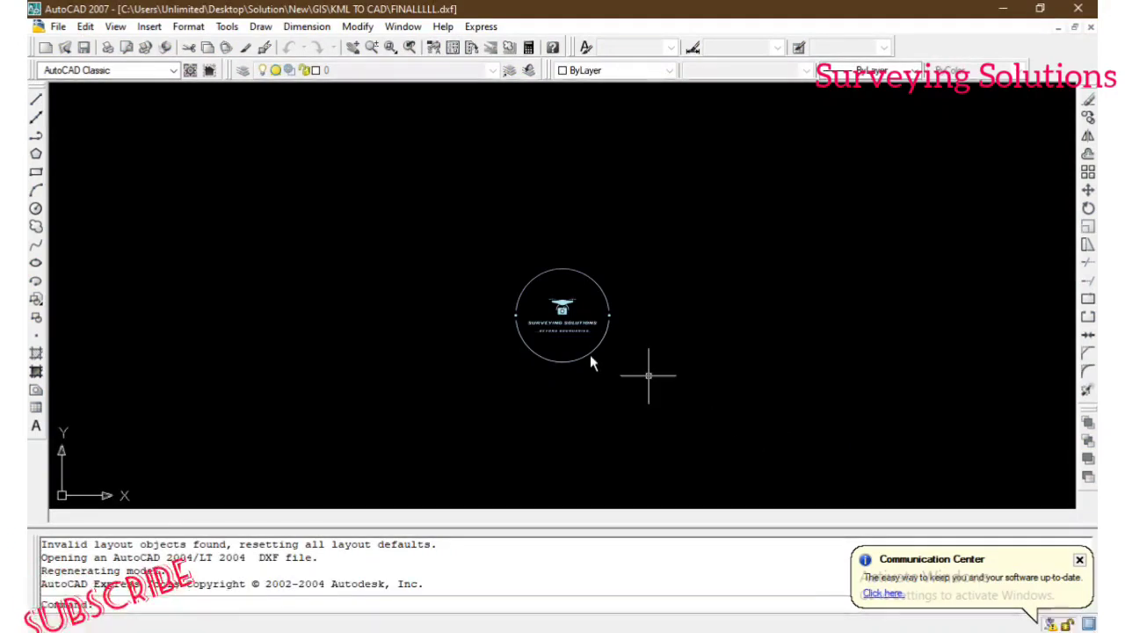
- Zoom to extents with Z then E, then zoom out slightly to frame the rectangle
key(Escape)
key(Escape)
key(Escape)
key(Escape)
text(Z)
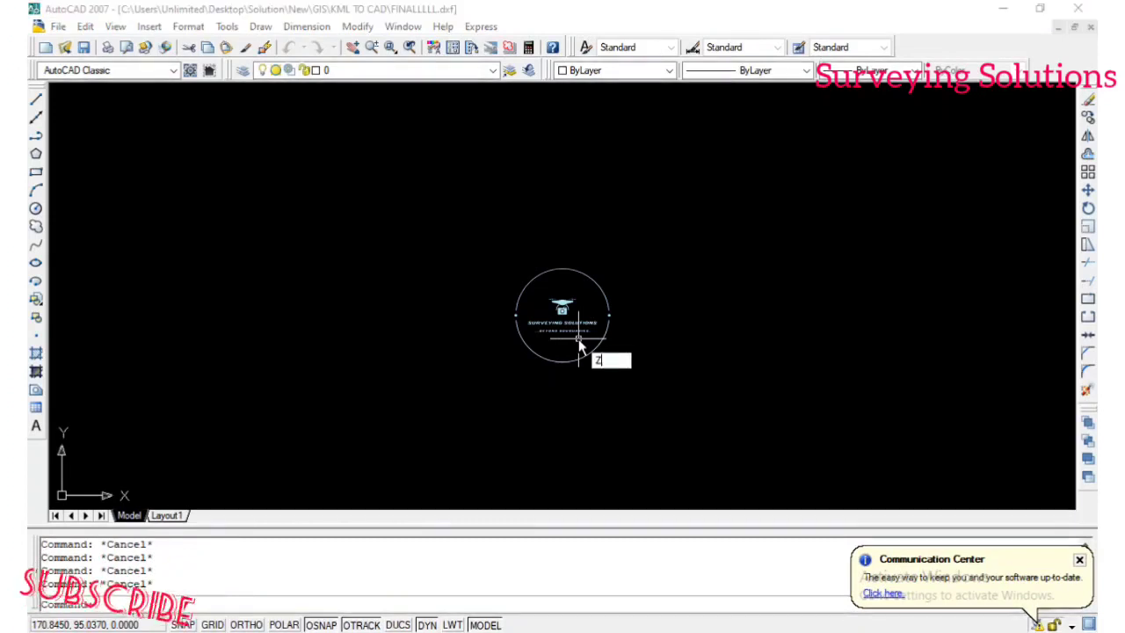
key(Return)
text(E)
key(Return)
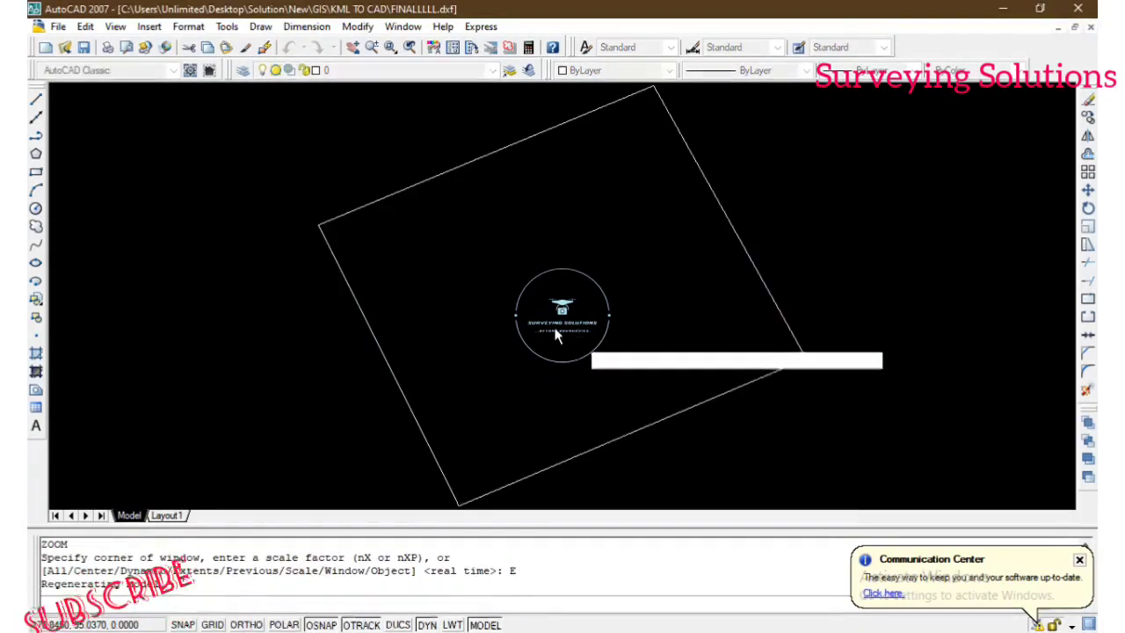
scroll(557, 322, down, 1)
scroll(524, 191, down, 1)
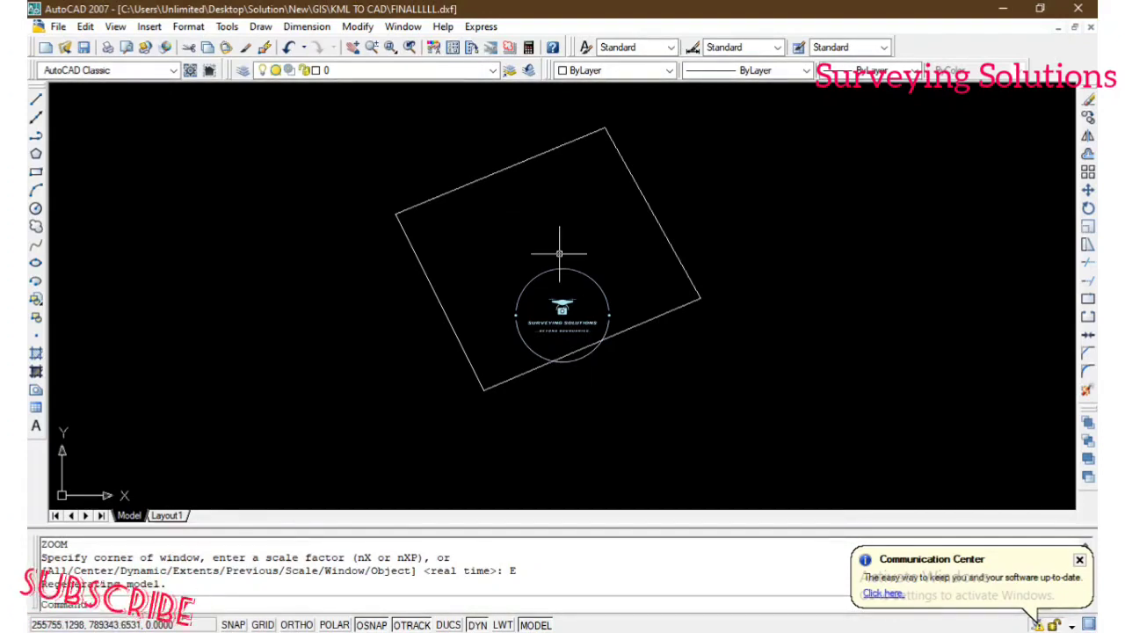
click(524, 161)
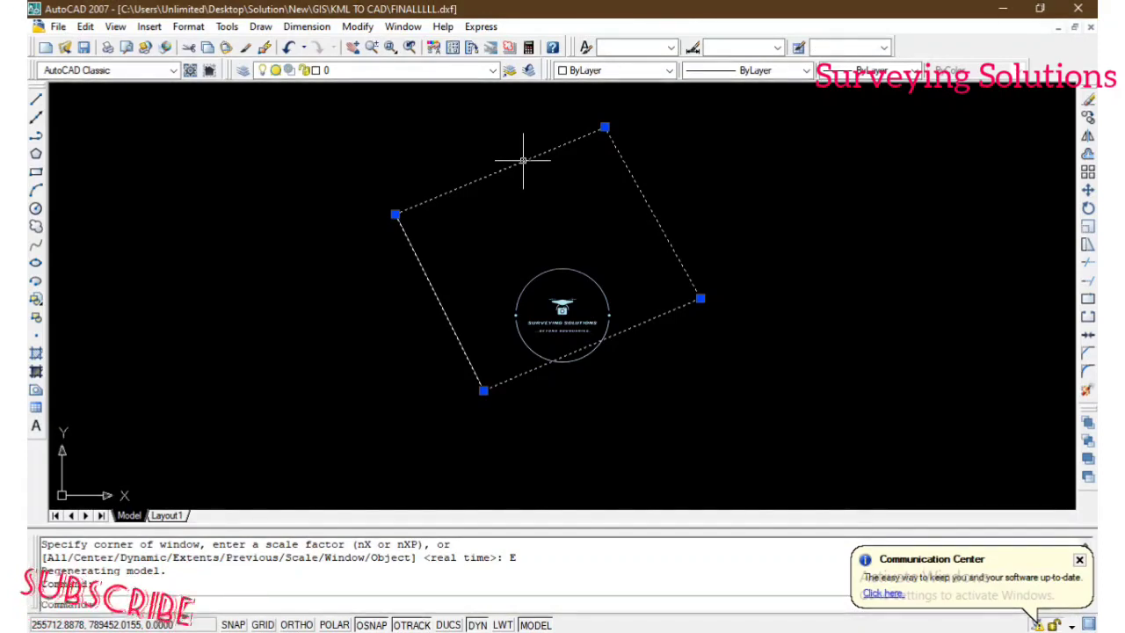
key(Escape)
key(Escape)
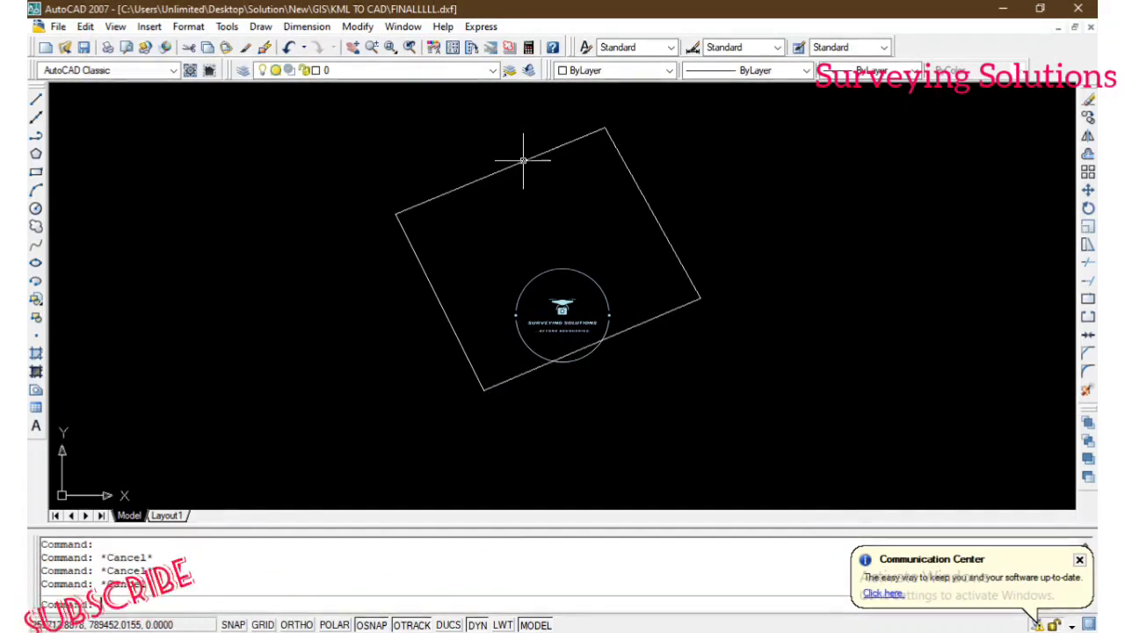